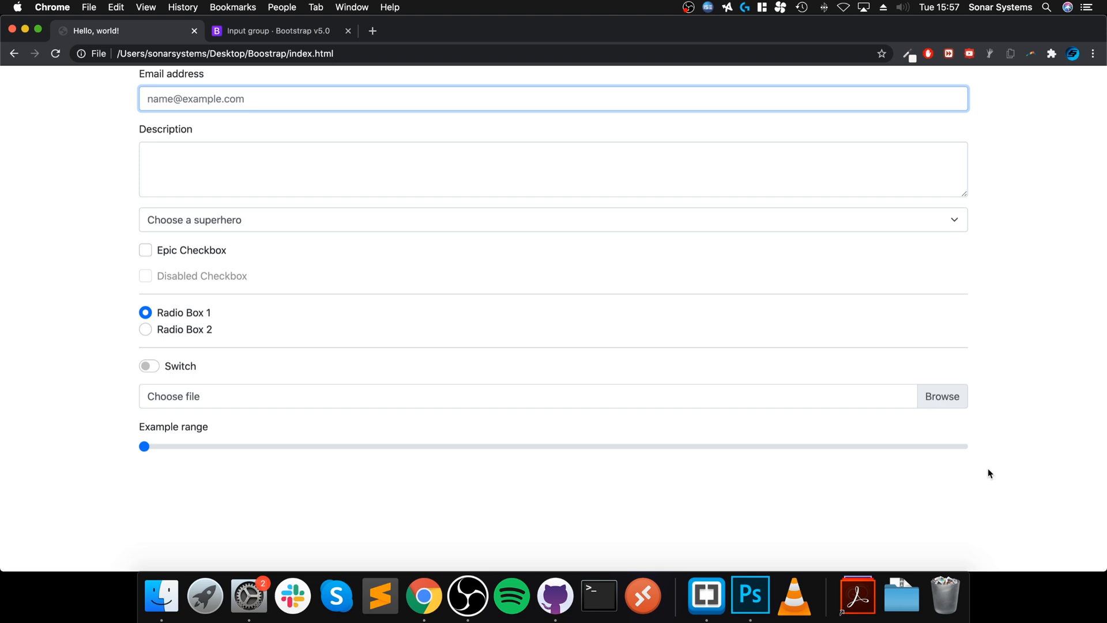
# Check the Bootstrap input group docs, then try the Email and Description fields on the local page
pyautogui.click(272, 30)
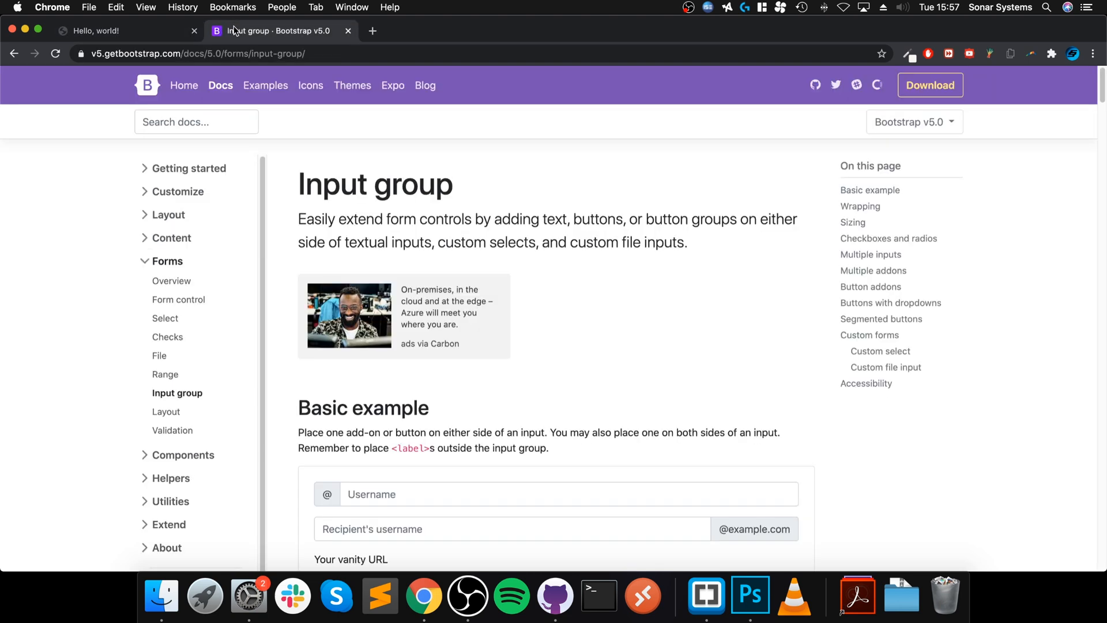
pyautogui.scroll(-10, 513, 271)
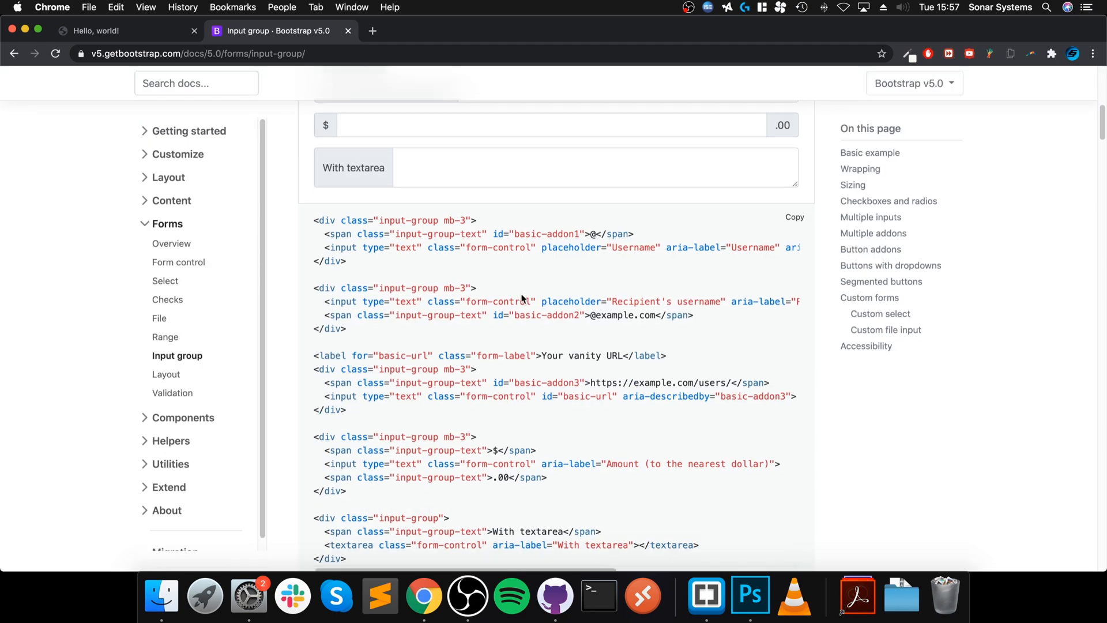
pyautogui.scroll(-10, 522, 299)
pyautogui.scroll(-8, 516, 293)
pyautogui.scroll(-5, 501, 306)
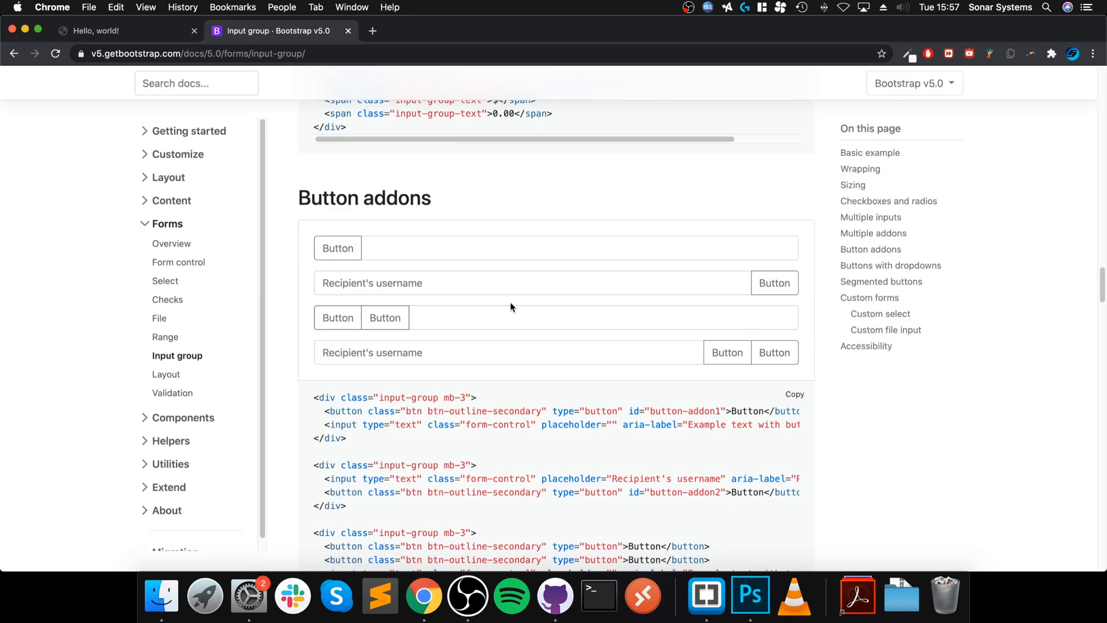
pyautogui.scroll(-6, 511, 306)
pyautogui.scroll(-6, 511, 306)
pyautogui.scroll(-6, 512, 306)
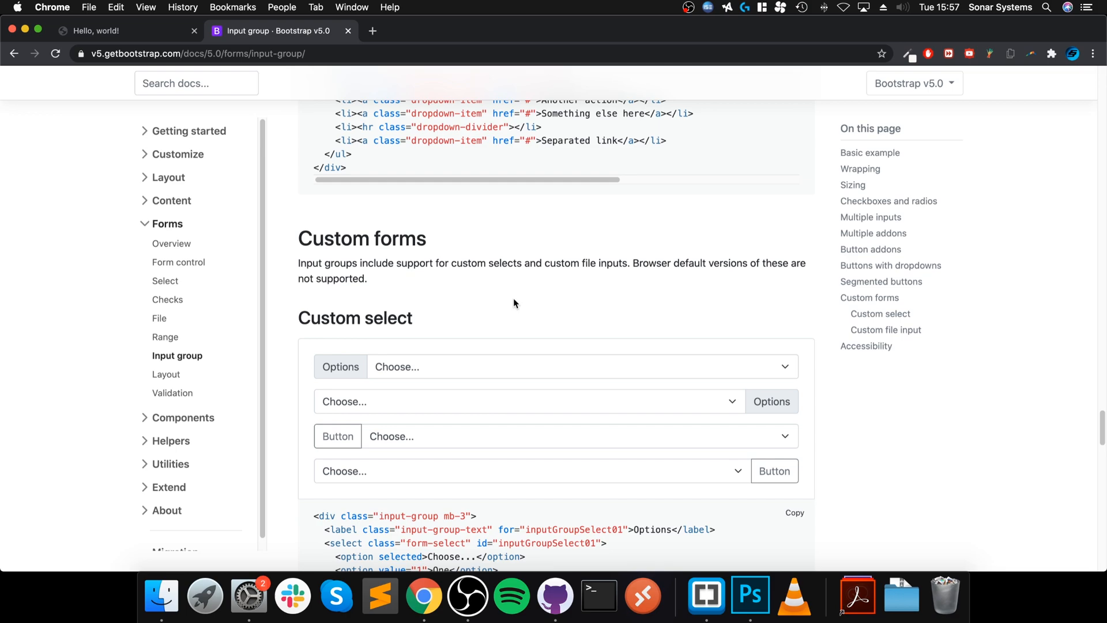
pyautogui.scroll(-8, 513, 299)
pyautogui.scroll(-6, 512, 298)
pyautogui.scroll(-6, 513, 298)
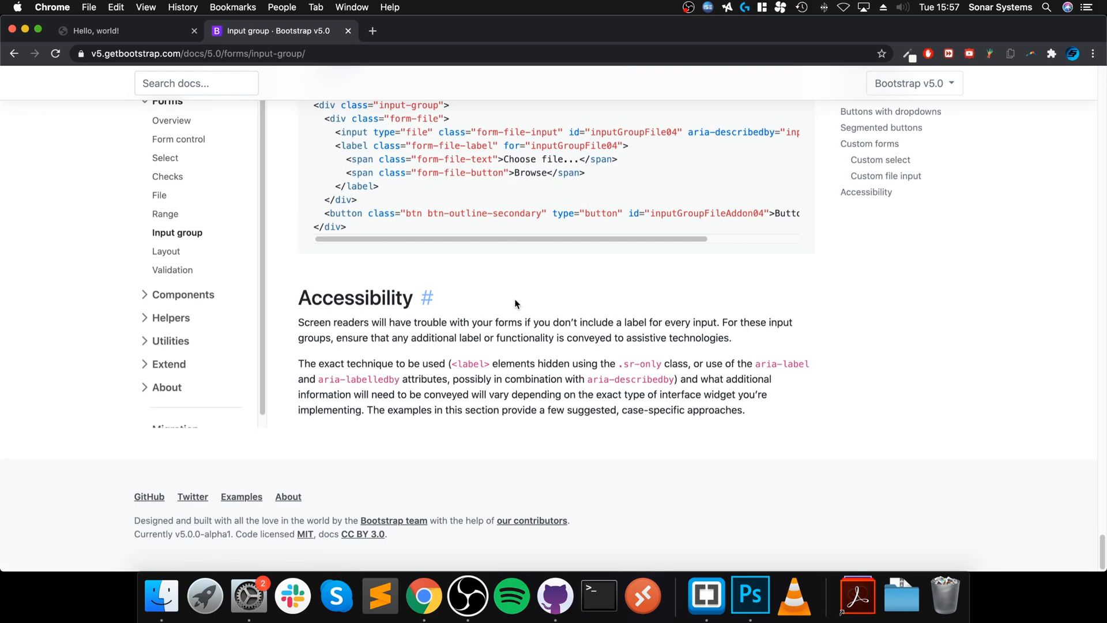
pyautogui.scroll(10, 516, 303)
pyautogui.scroll(10, 514, 296)
pyautogui.scroll(10, 515, 296)
pyautogui.scroll(10, 519, 286)
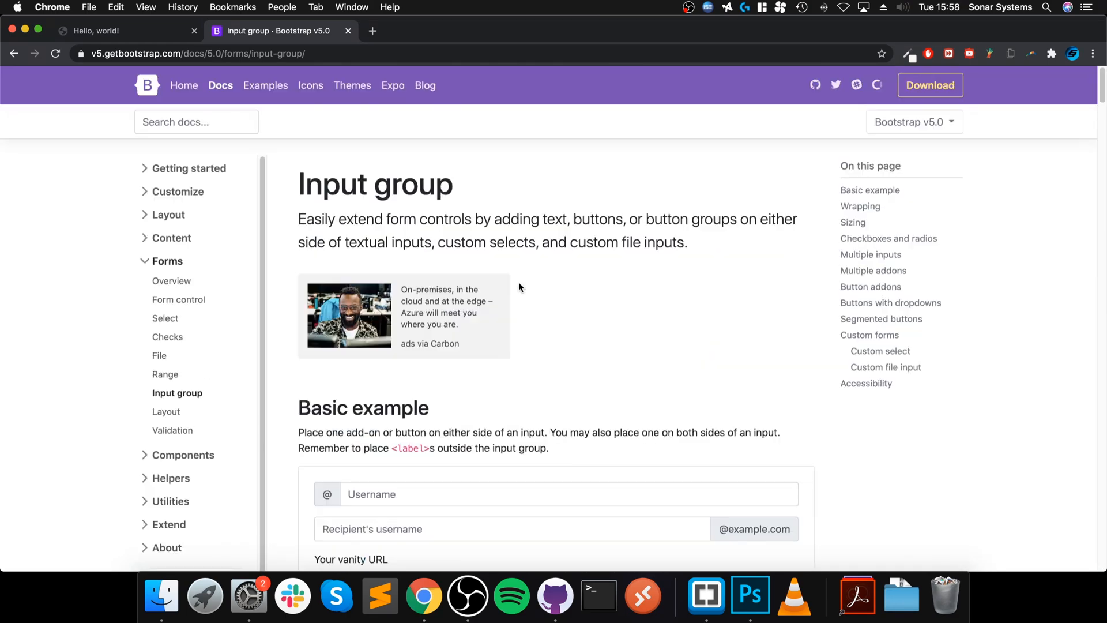
pyautogui.click(102, 30)
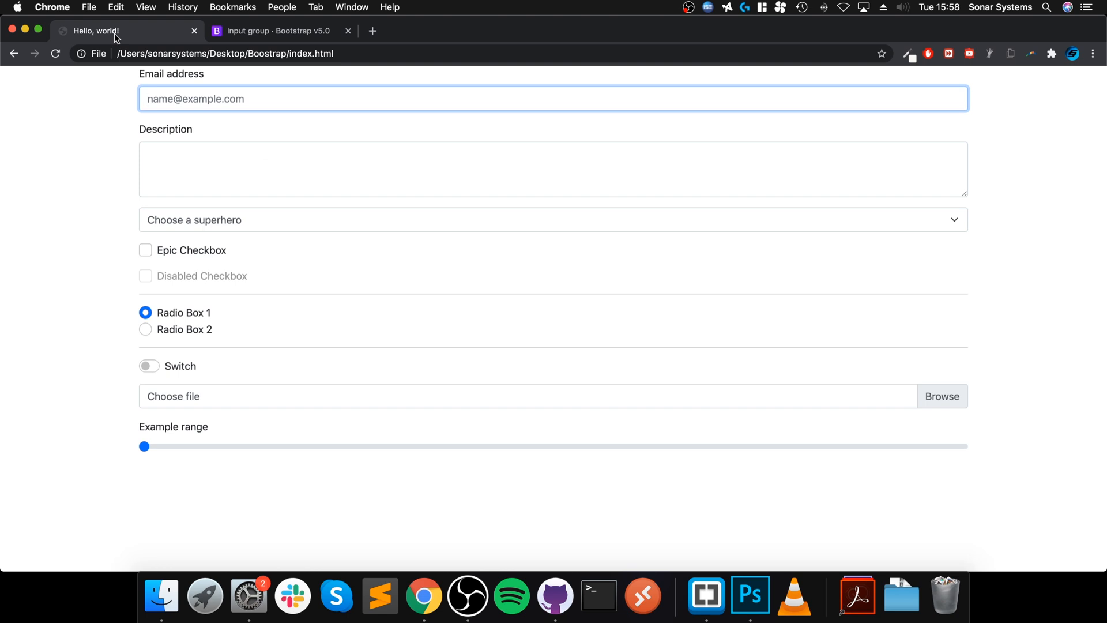
pyautogui.click(202, 143)
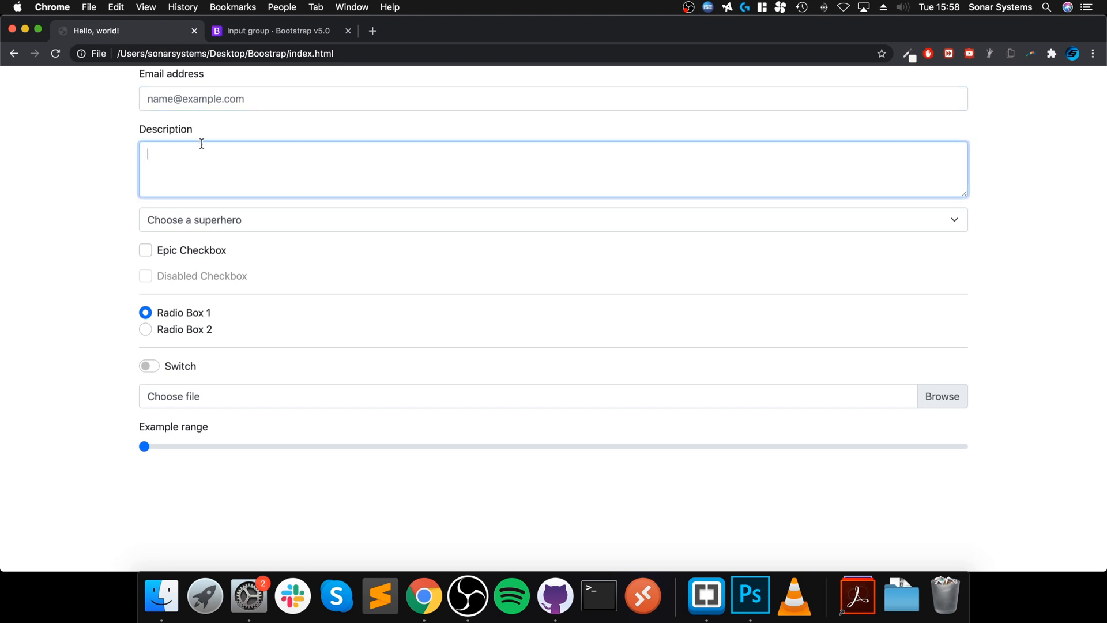
pyautogui.click(196, 100)
pyautogui.press('Tab')
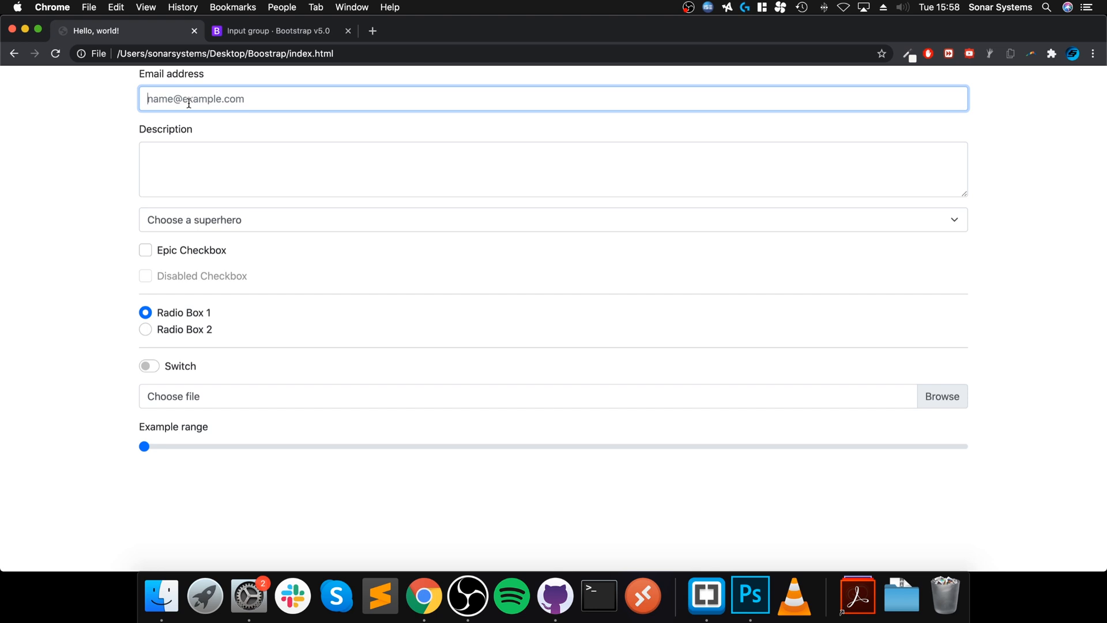
pyautogui.click(265, 185)
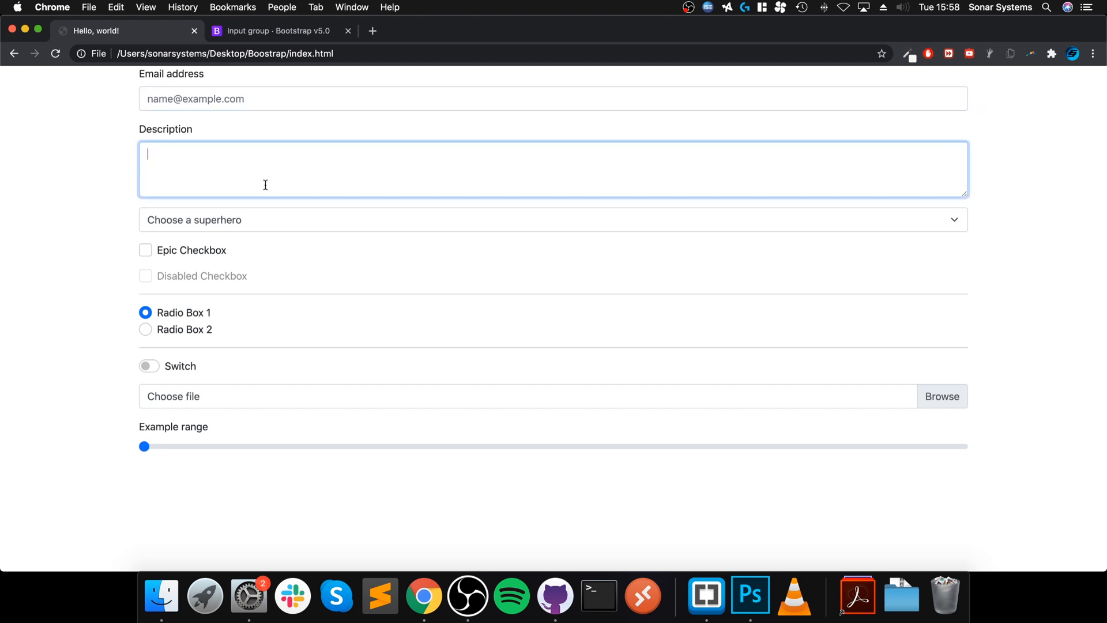
pyautogui.write('rdgf dfg dfg')
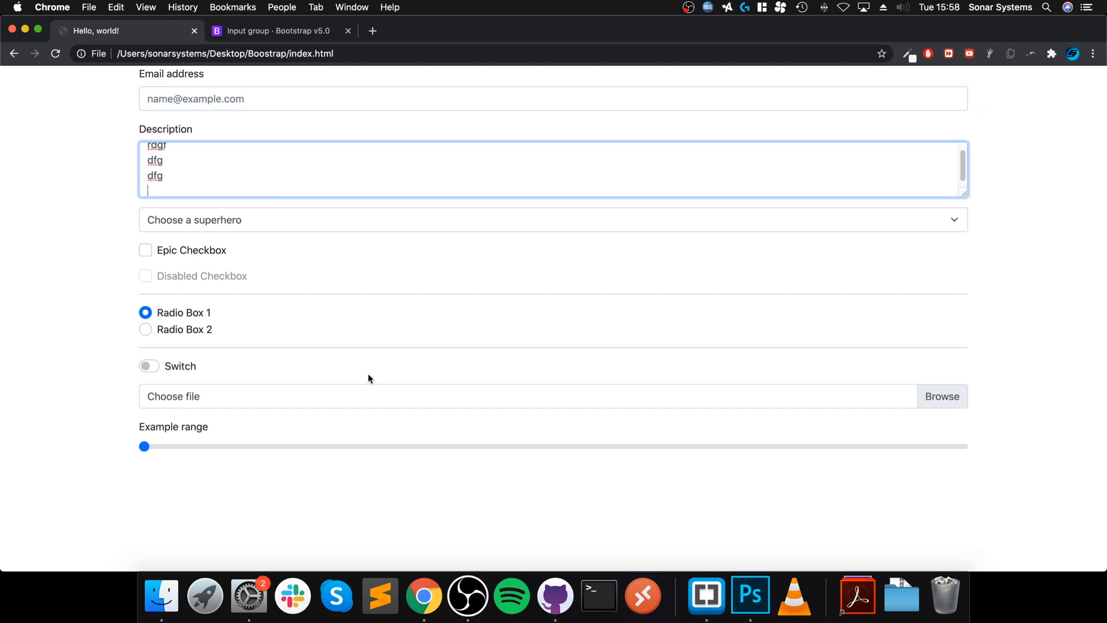
# Insert a div with class "input-group mb-3" after the Example range block, closing tag on its own line
pyautogui.press('super+Tab')
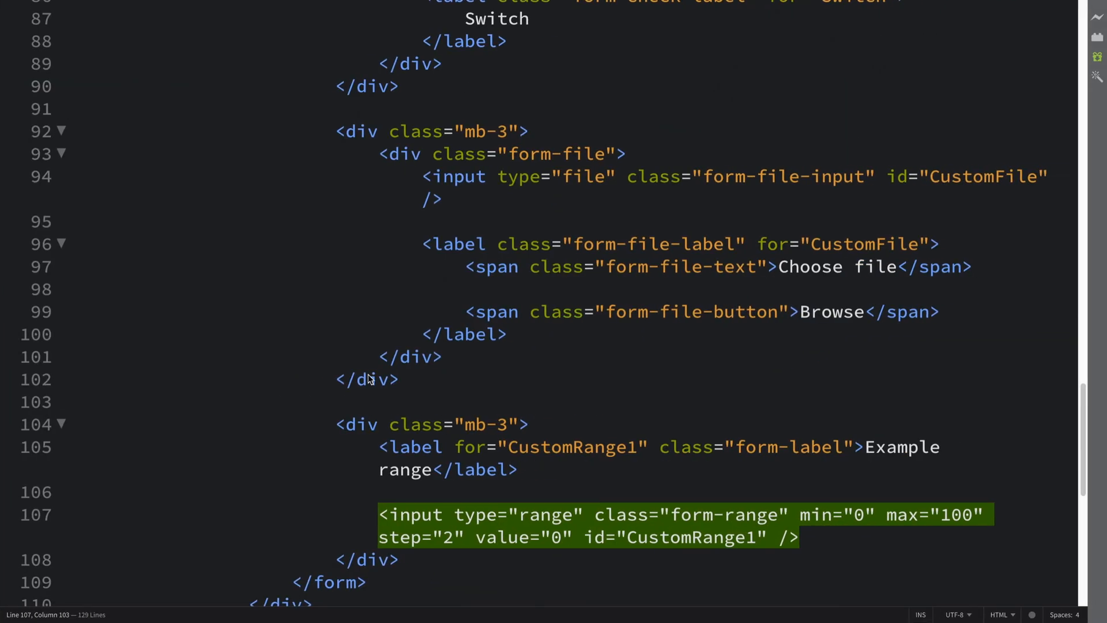
pyautogui.scroll(-5, 402, 278)
pyautogui.click(403, 263)
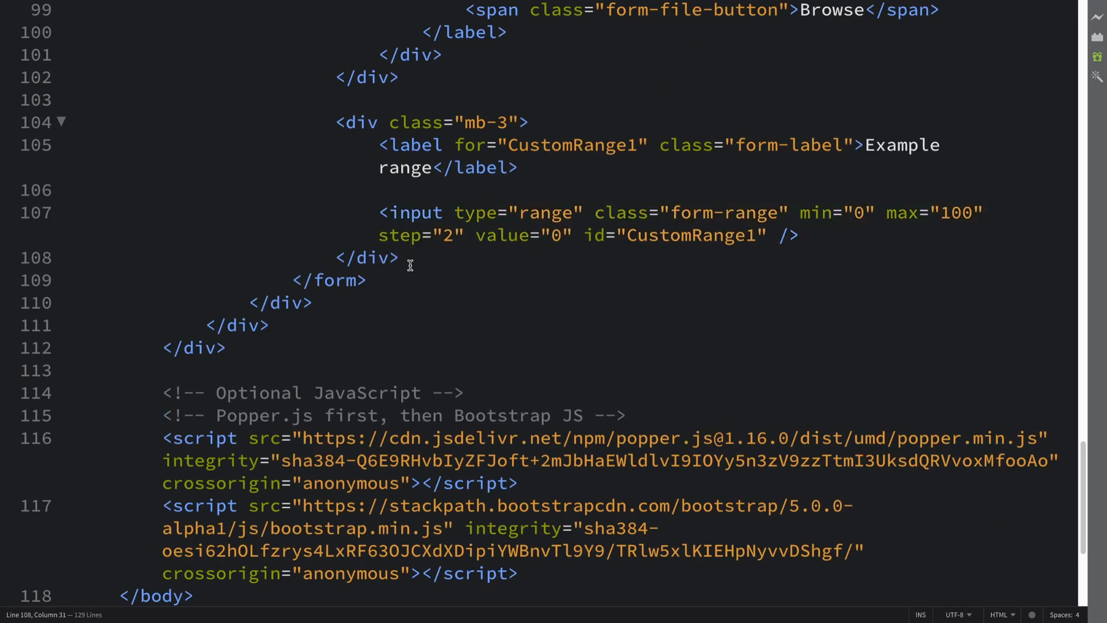
pyautogui.press('Return')
pyautogui.press('Return')
pyautogui.write('<di')
pyautogui.press('Tab')
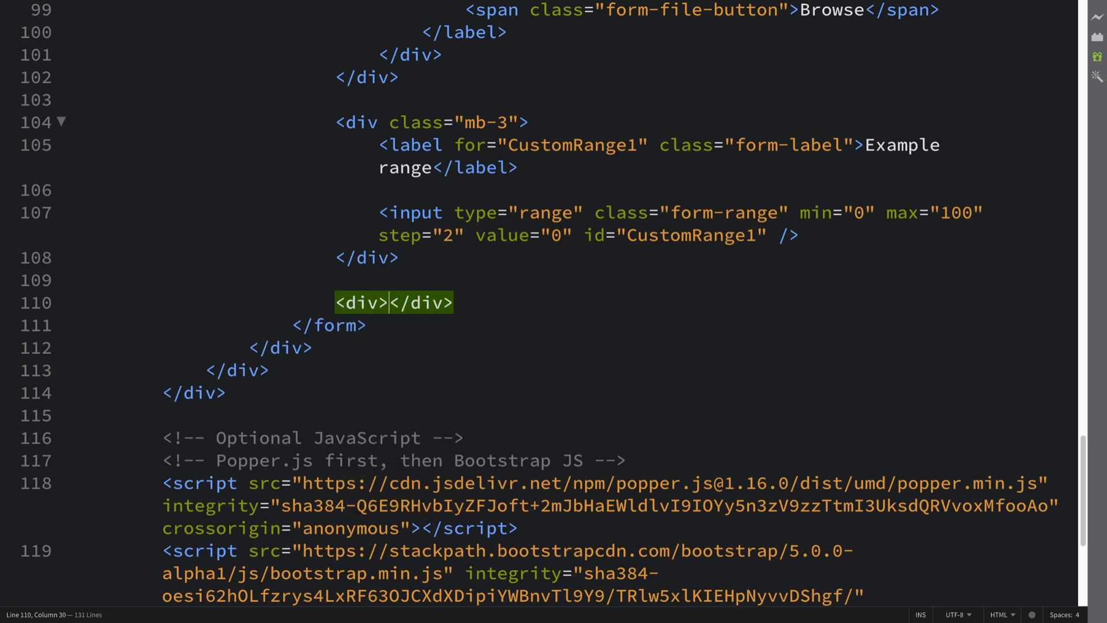
pyautogui.write('cl')
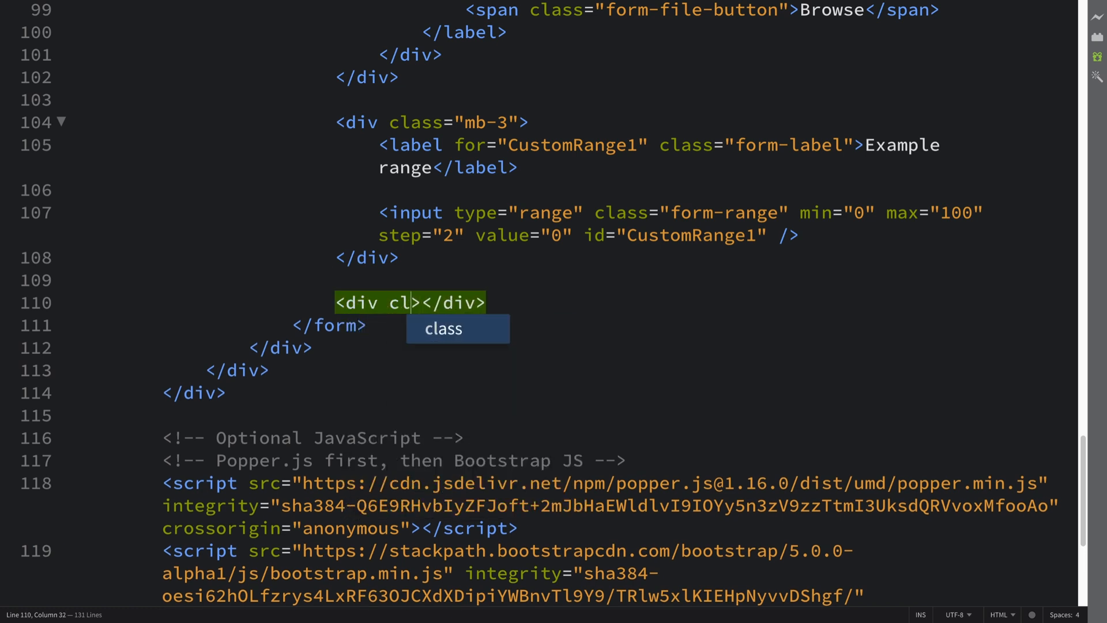
pyautogui.write('ass="')
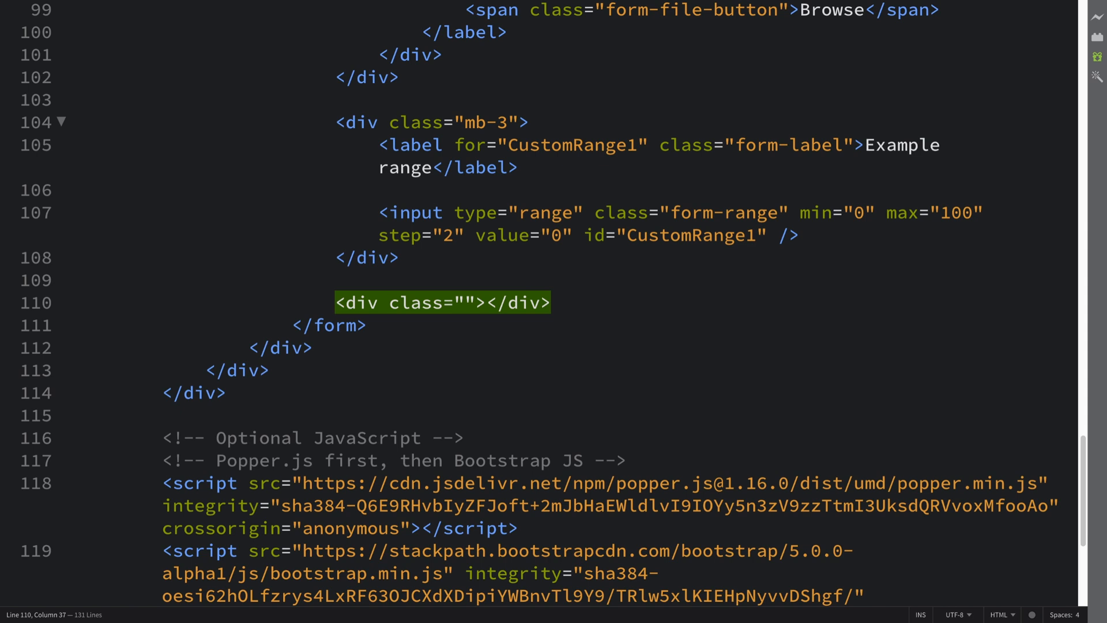
pyautogui.write('input-group ')
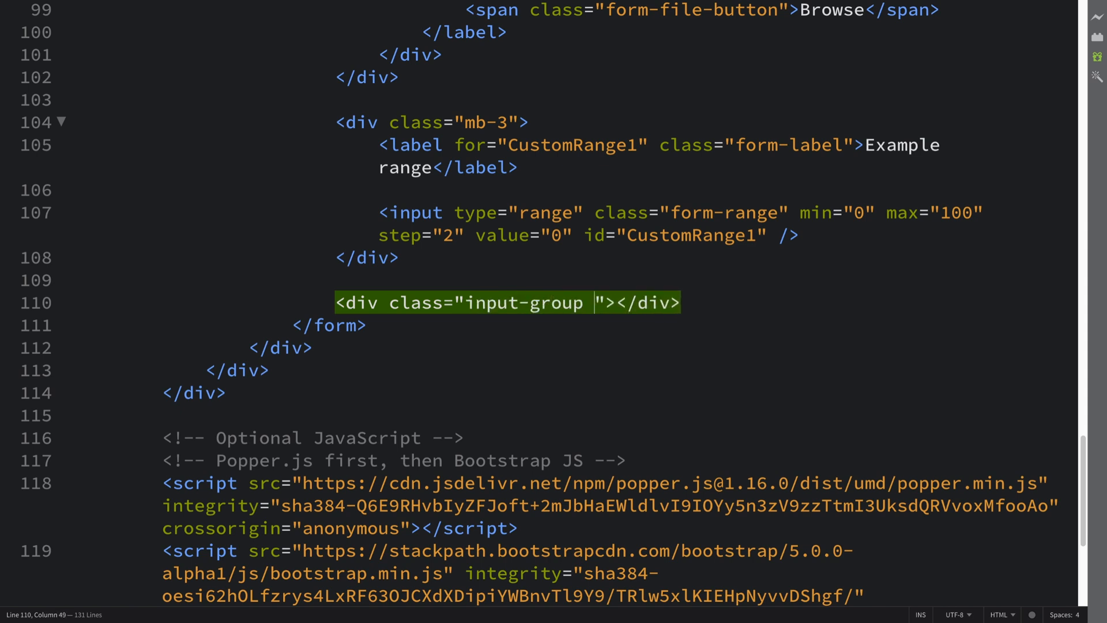
pyautogui.write('mb-3')
pyautogui.press('Right')
pyautogui.press('Right')
pyautogui.press('Return')
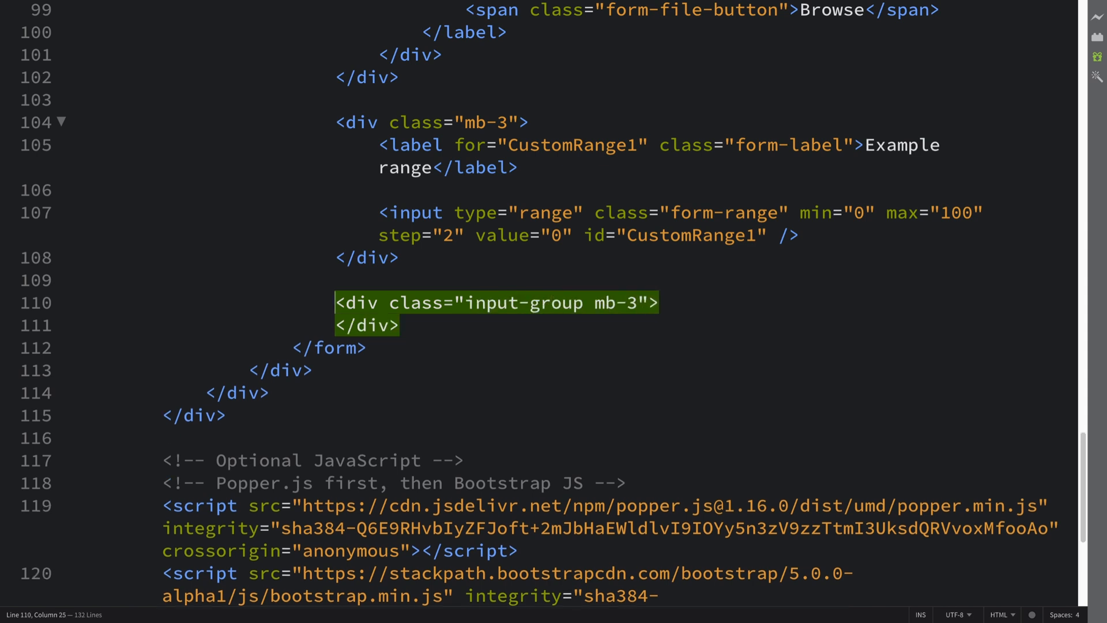
pyautogui.press('End')
# Add a form-control text input with placeholder "Recipient's username" inside the input group
pyautogui.press('Return')
pyautogui.press('Return')
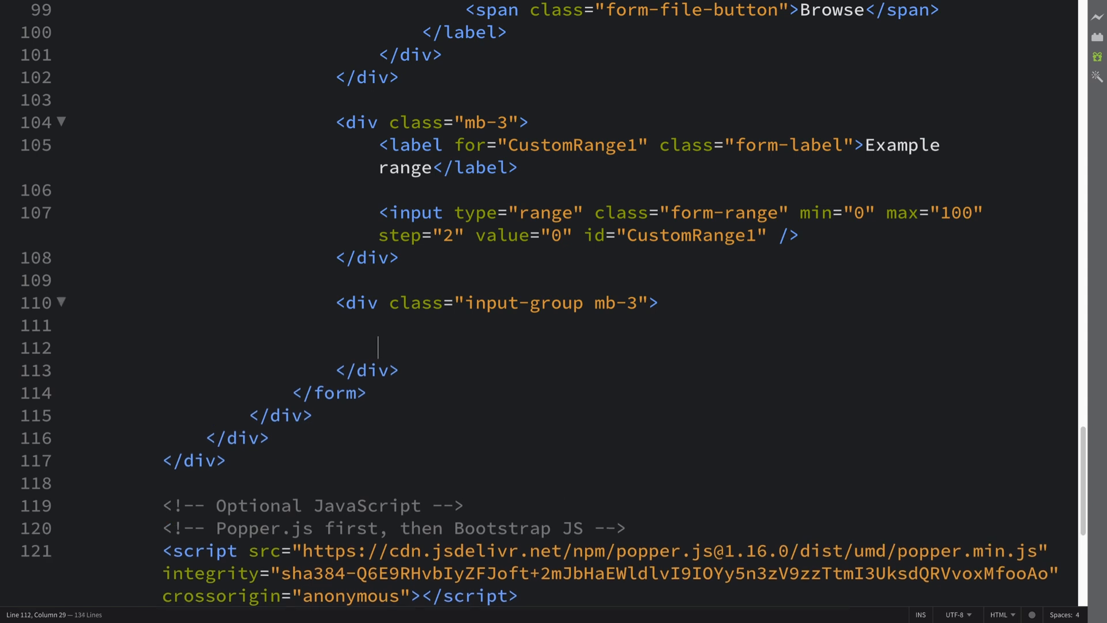
pyautogui.press('BackSpace')
pyautogui.write('<')
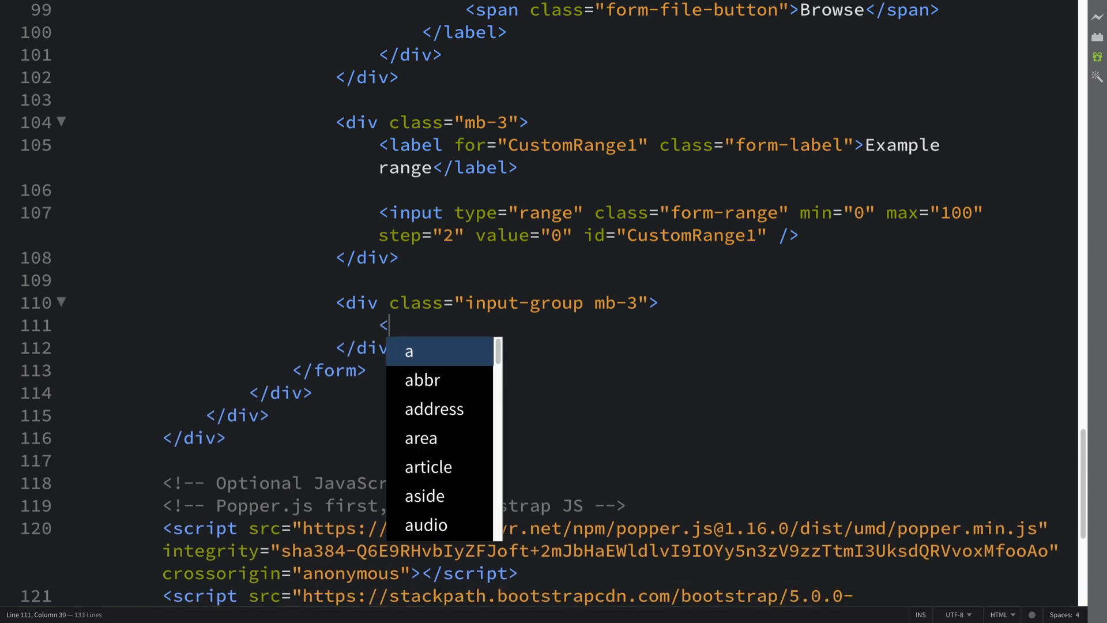
pyautogui.write('input />')
pyautogui.press('Left')
pyautogui.press('Left')
pyautogui.press('Left')
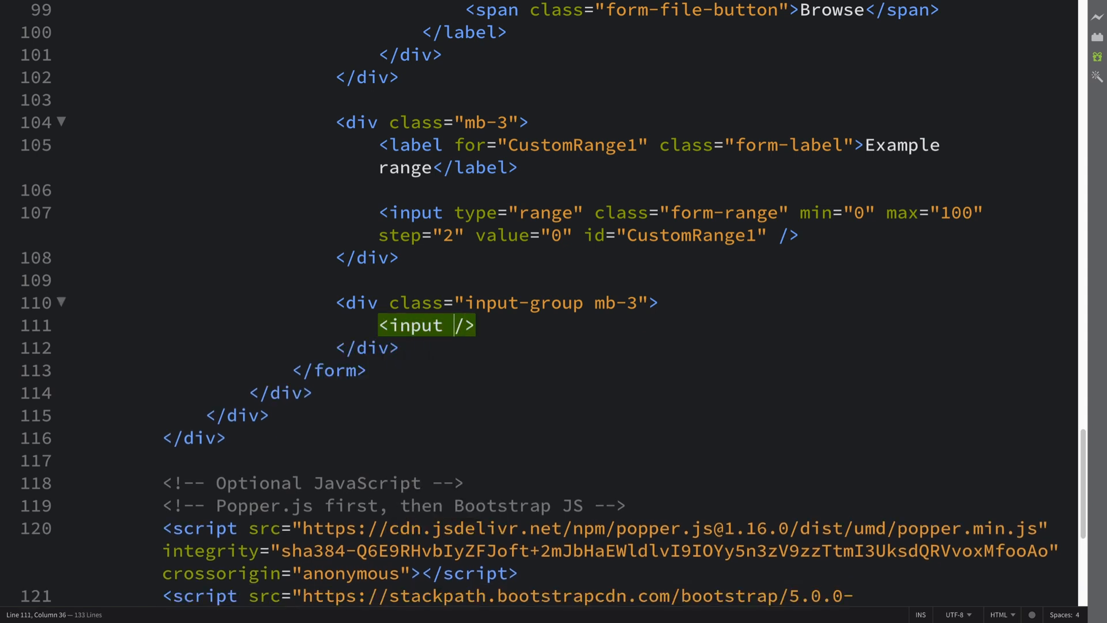
pyautogui.write('typ')
pyautogui.write('e="')
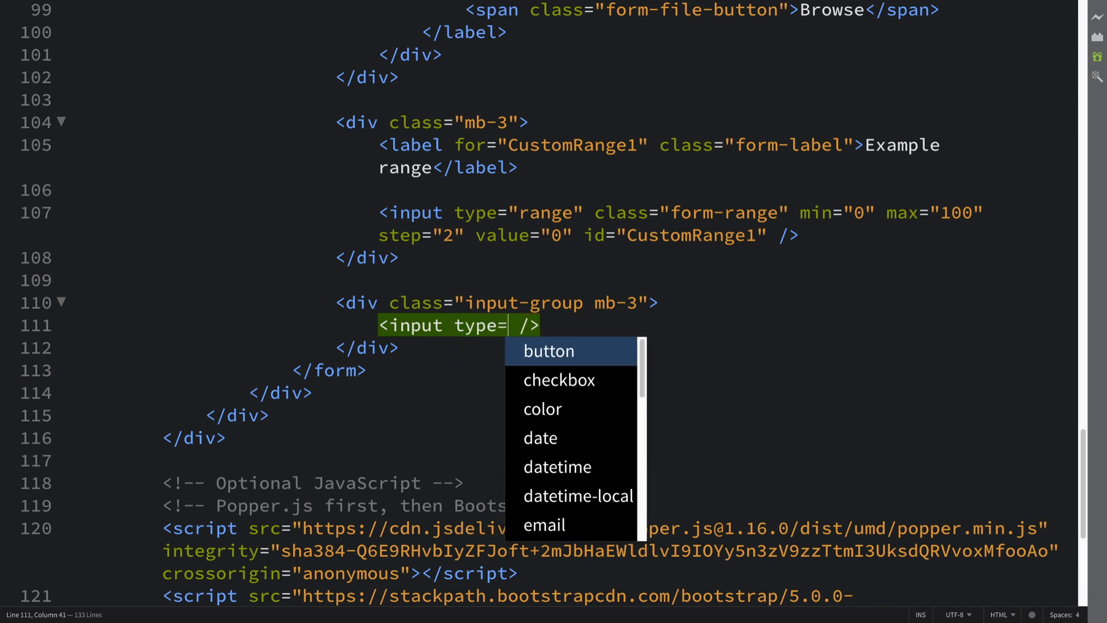
pyautogui.write('tex')
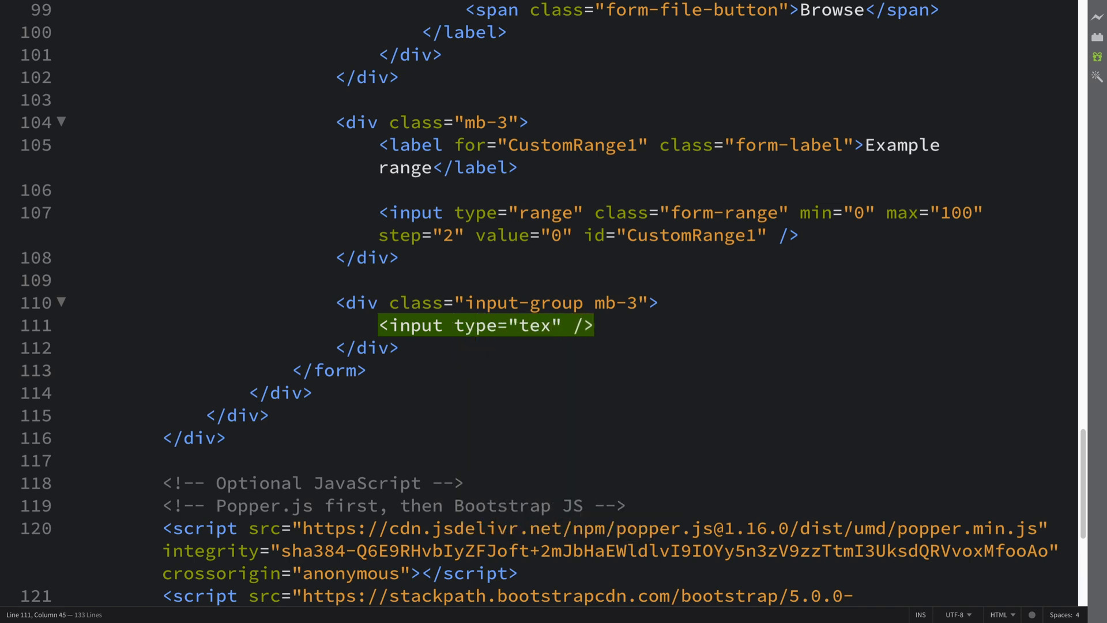
pyautogui.write('t" cla')
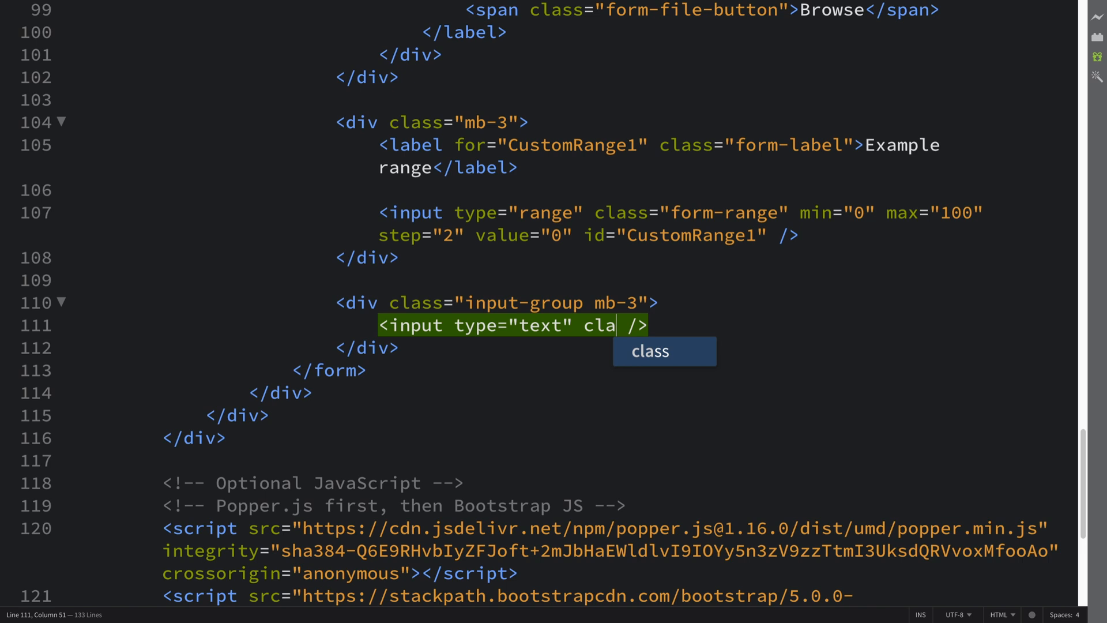
pyautogui.write('ss=')
pyautogui.press('BackSpace')
pyautogui.write('="co')
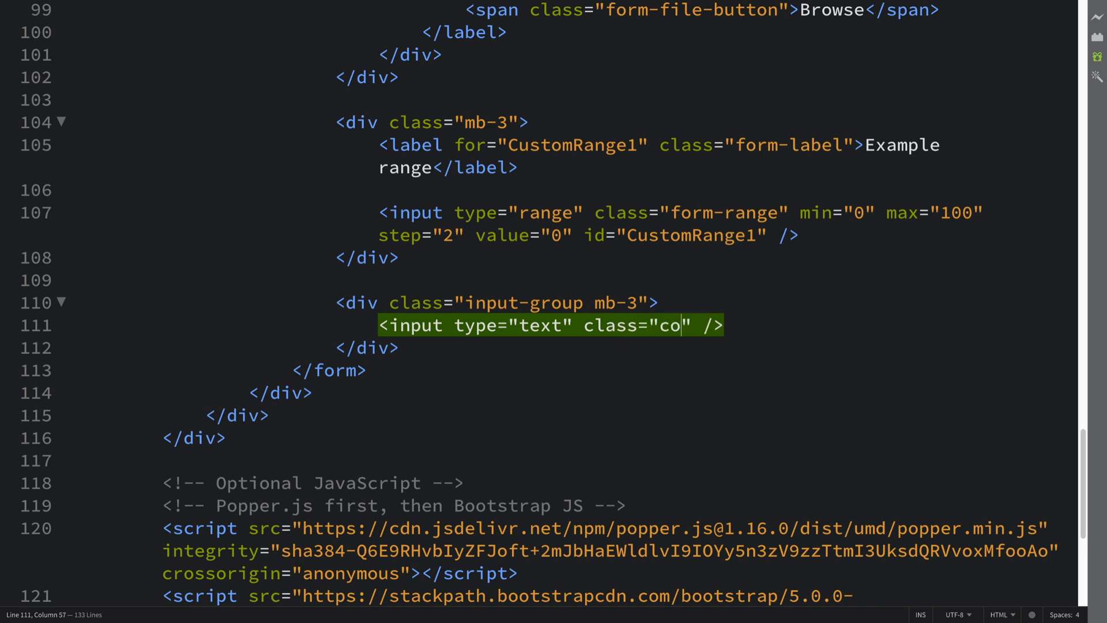
pyautogui.press('BackSpace')
pyautogui.press('BackSpace')
pyautogui.write('fo0')
pyautogui.press('BackSpace')
pyautogui.write('rm')
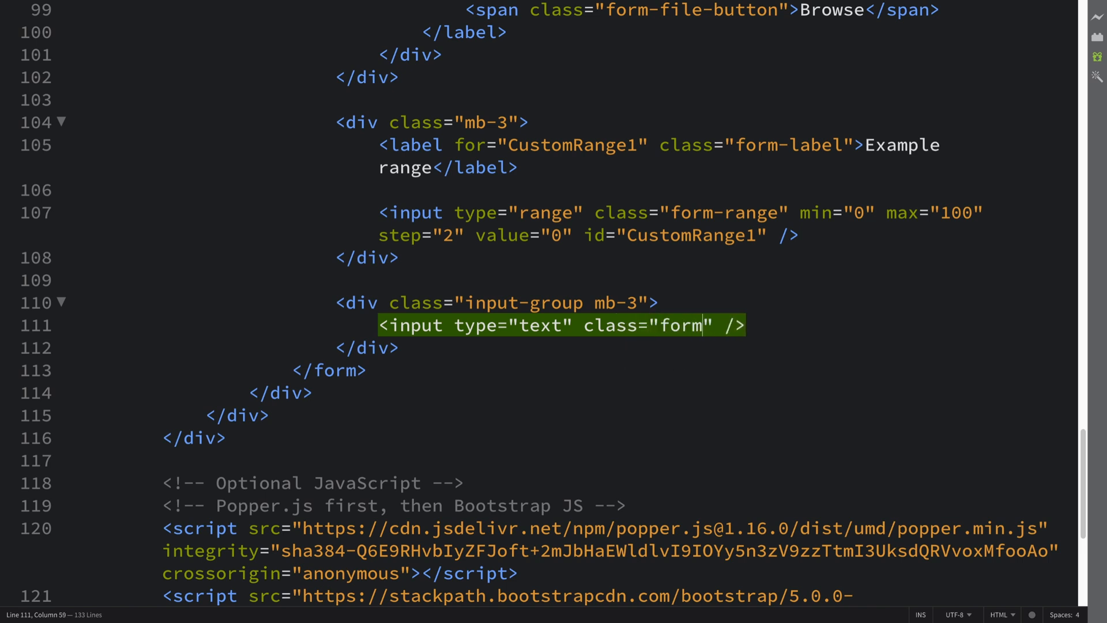
pyautogui.write('-control')
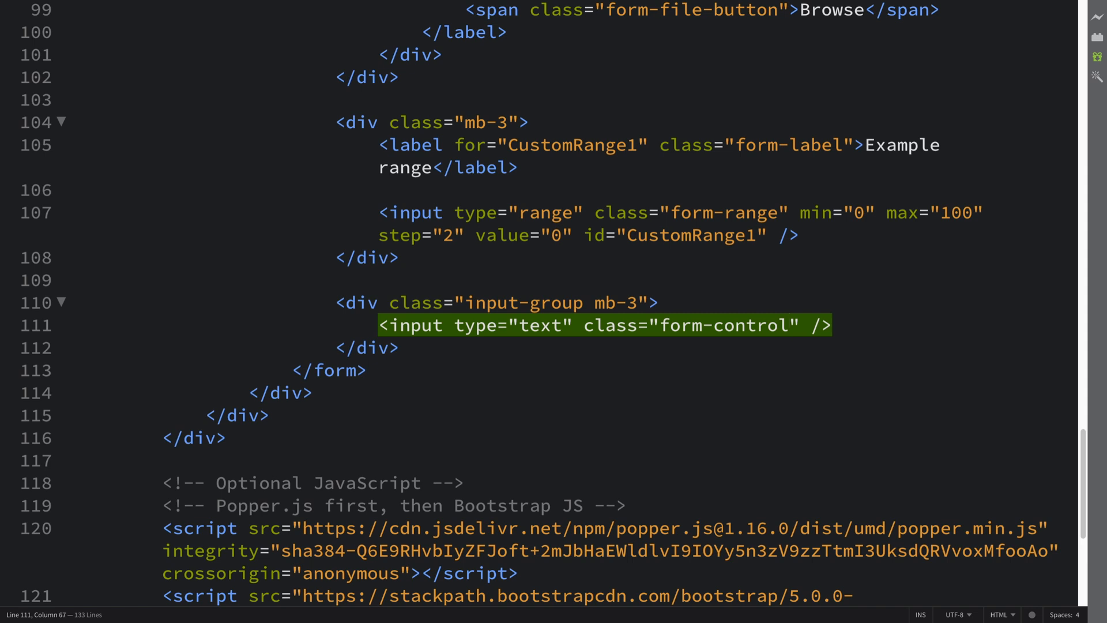
pyautogui.write(' placeho ')
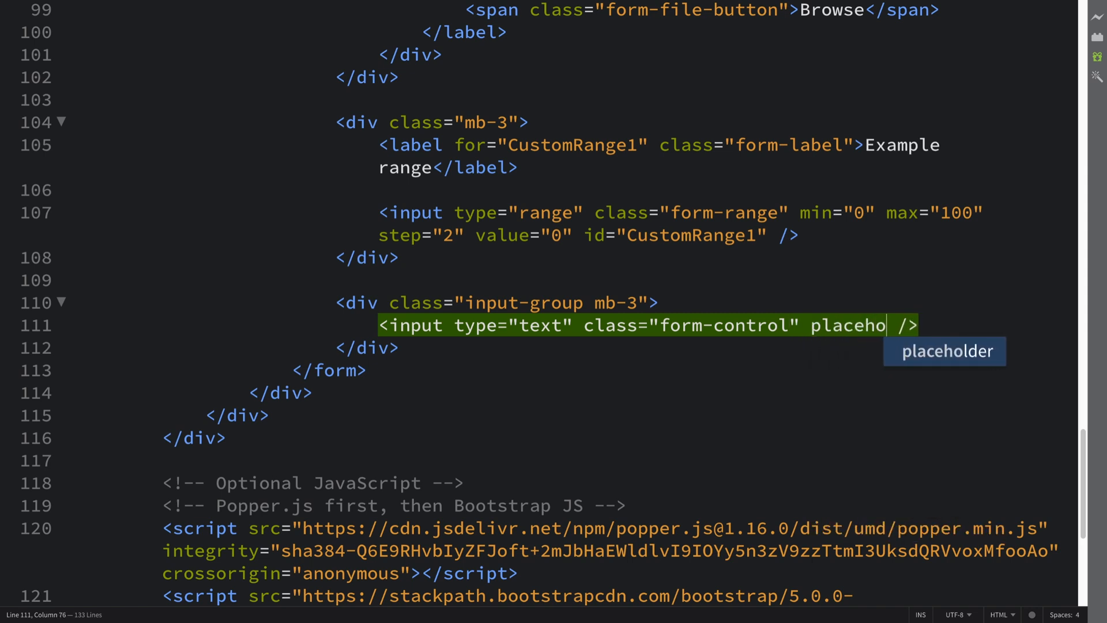
pyautogui.write('lder=""R')
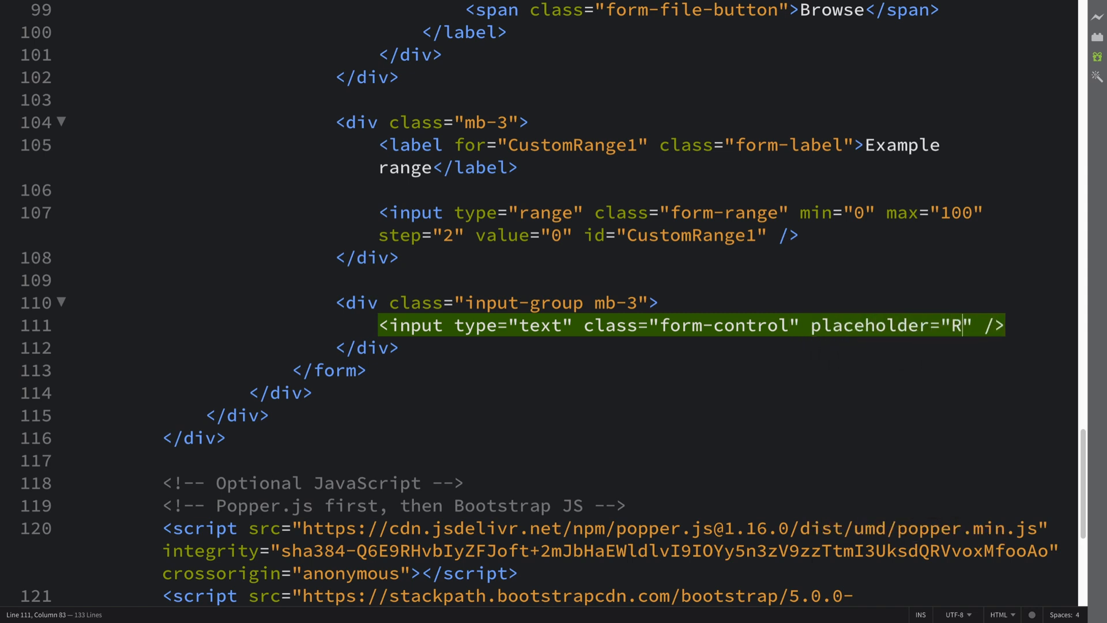
pyautogui.write("ecipient's ")
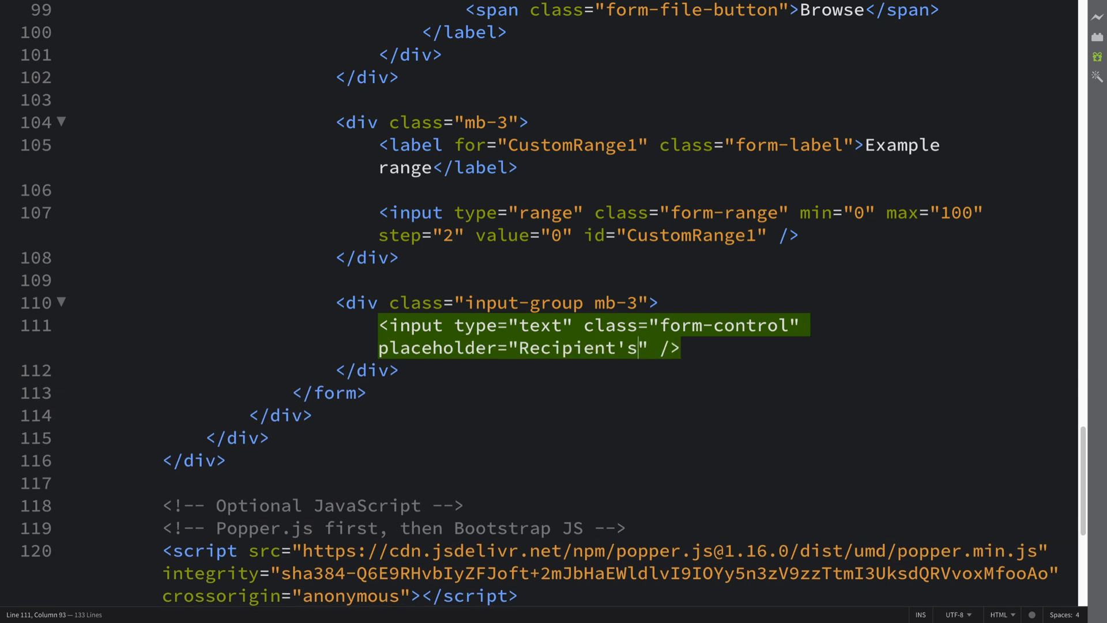
pyautogui.write('usernmae')
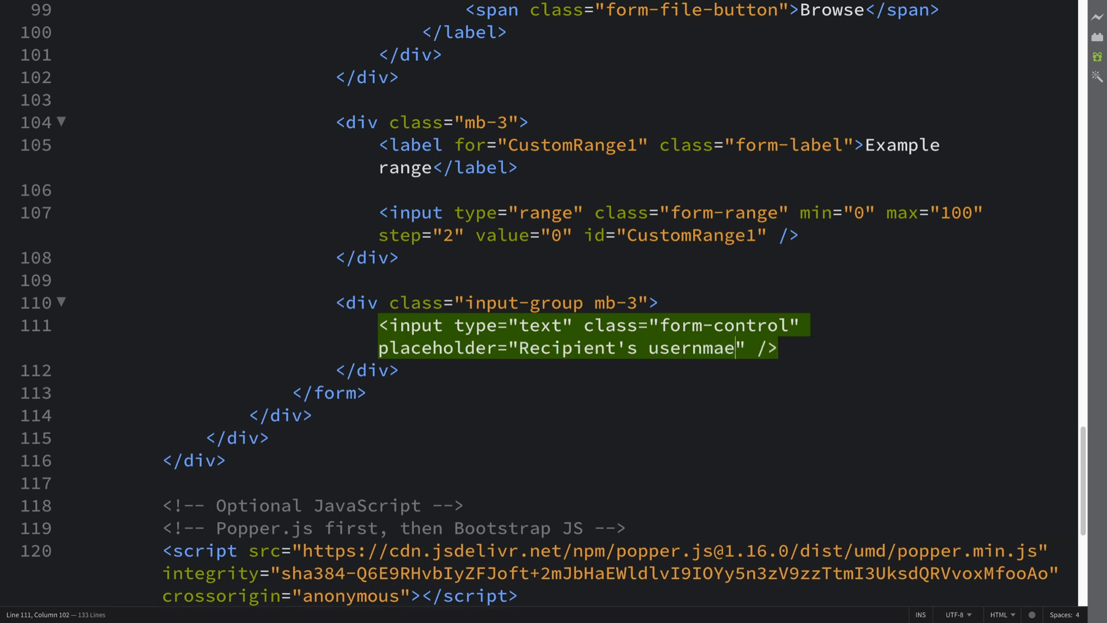
pyautogui.press('BackSpace')
pyautogui.press('BackSpace')
pyautogui.press('BackSpace')
pyautogui.write('ame')
pyautogui.press('Right')
pyautogui.write('arira')
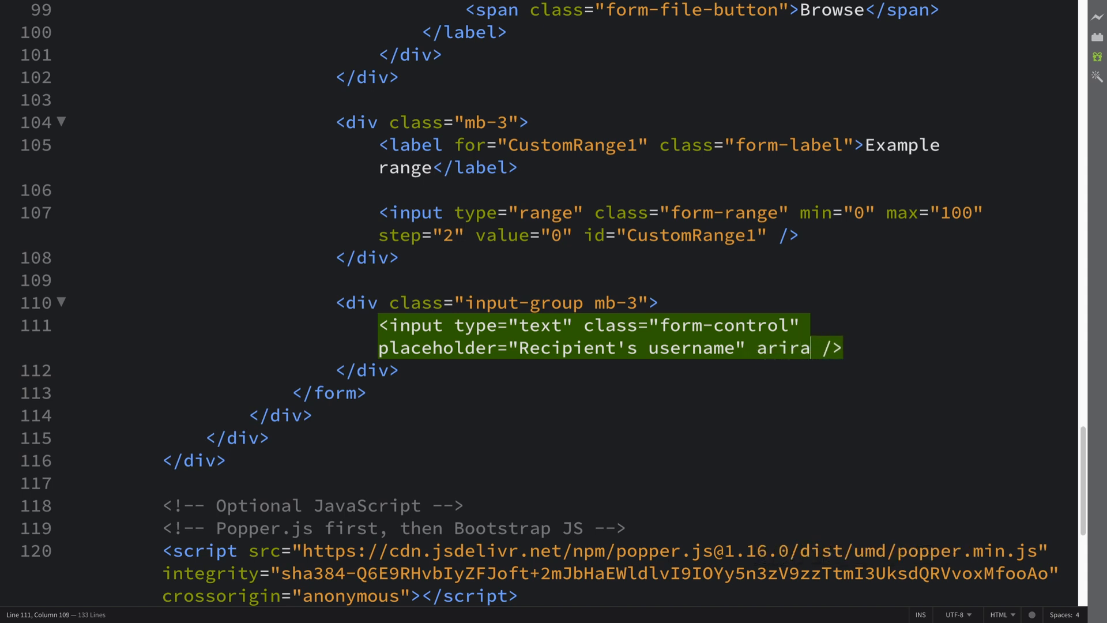
pyautogui.press('BackSpace')
pyautogui.press('BackSpace')
pyautogui.press('BackSpace')
pyautogui.write('ia-')
pyautogui.write('label')
pyautogui.write('="')
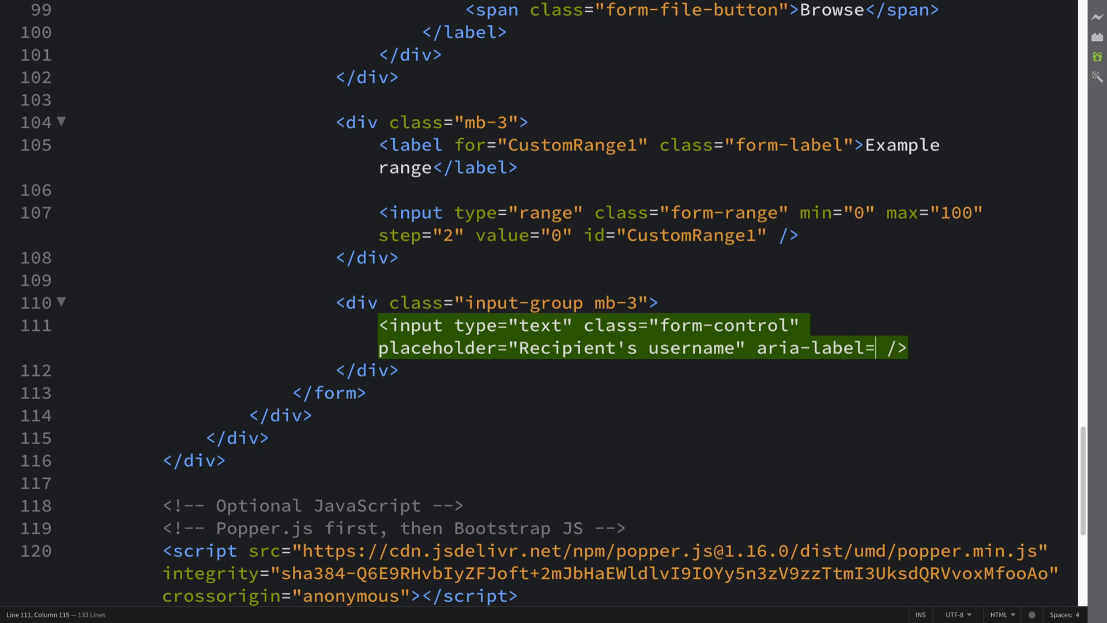
pyautogui.write('Recipien')
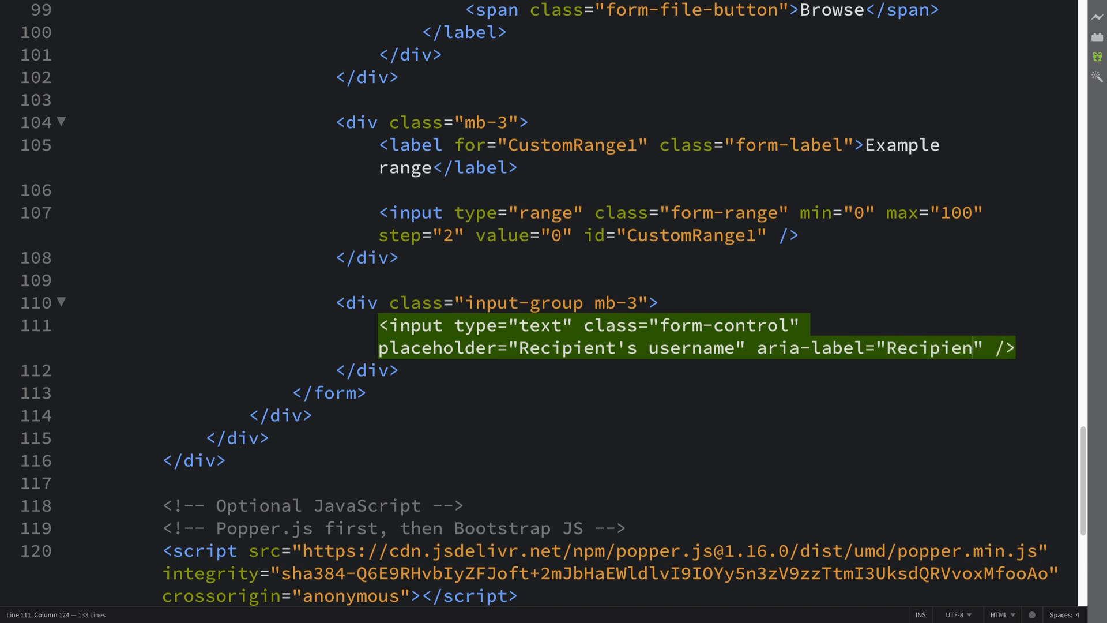
pyautogui.write("t's Use")
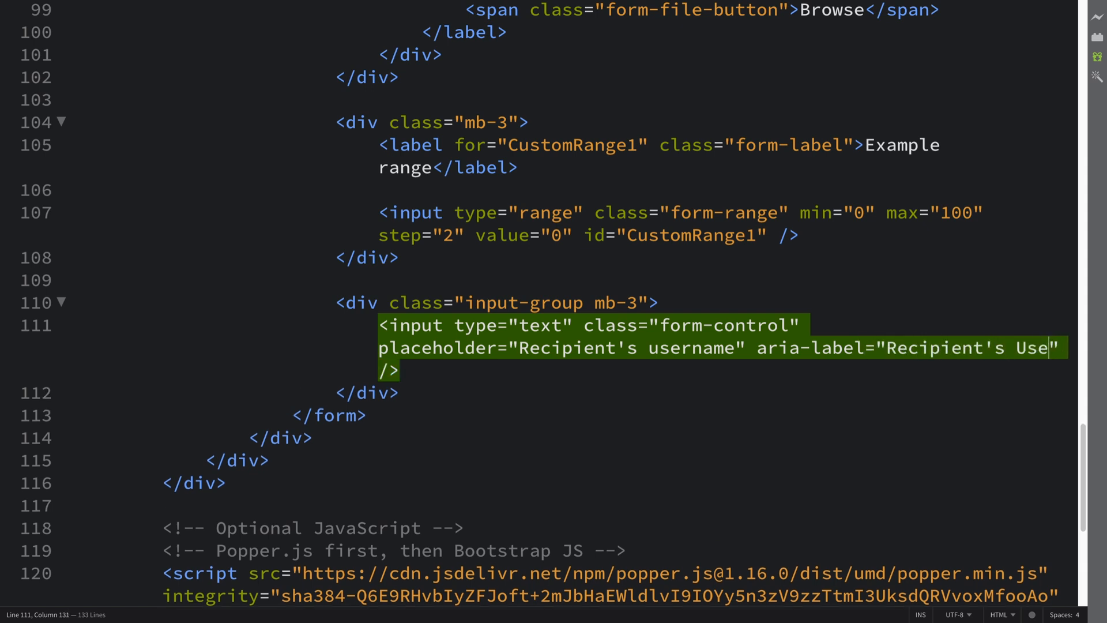
pyautogui.write('rname')
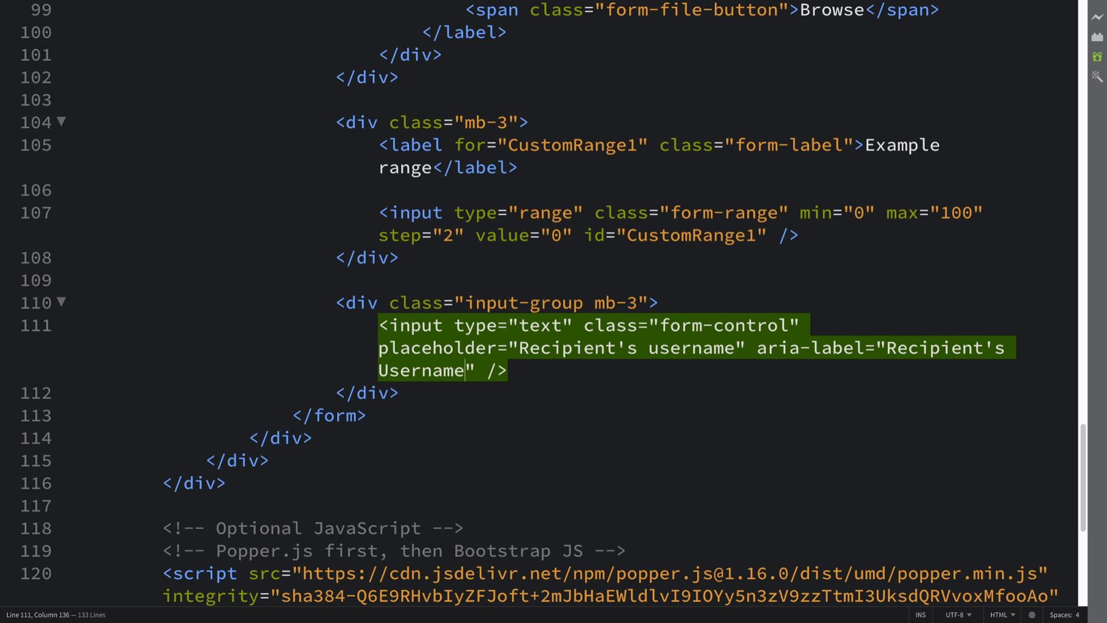
# Give the input aria-label and aria-describedby="InputGroup1", then make room below for the addon
pyautogui.press('Right')
pyautogui.write('a')
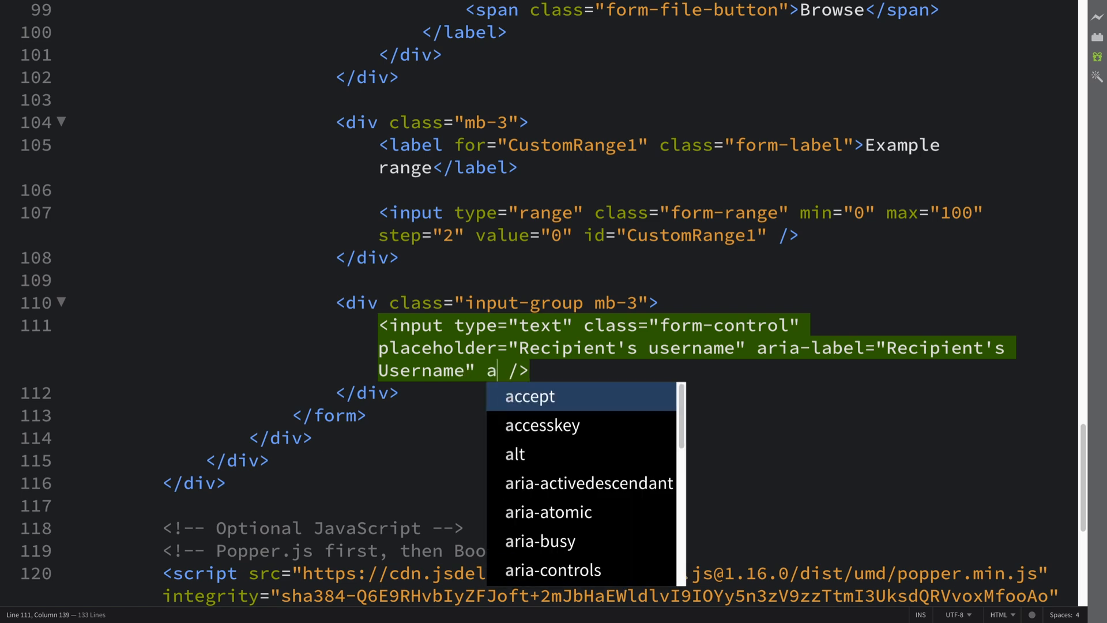
pyautogui.write('ria')
pyautogui.press('Down')
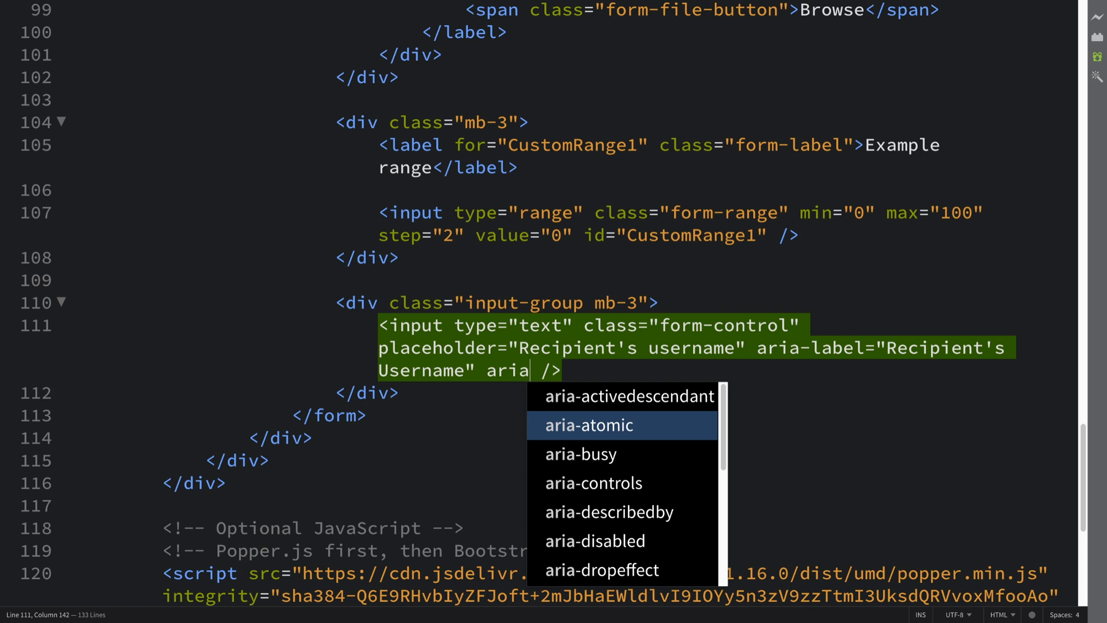
pyautogui.press('Down')
pyautogui.press('Down')
pyautogui.press('Down')
pyautogui.press('Return')
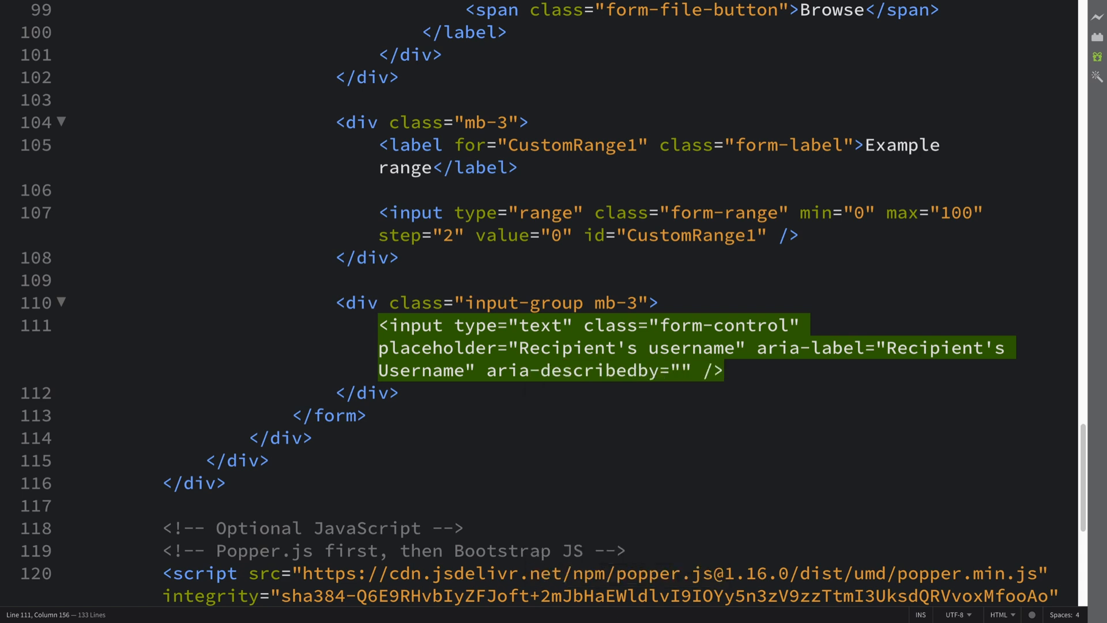
pyautogui.write('InputG')
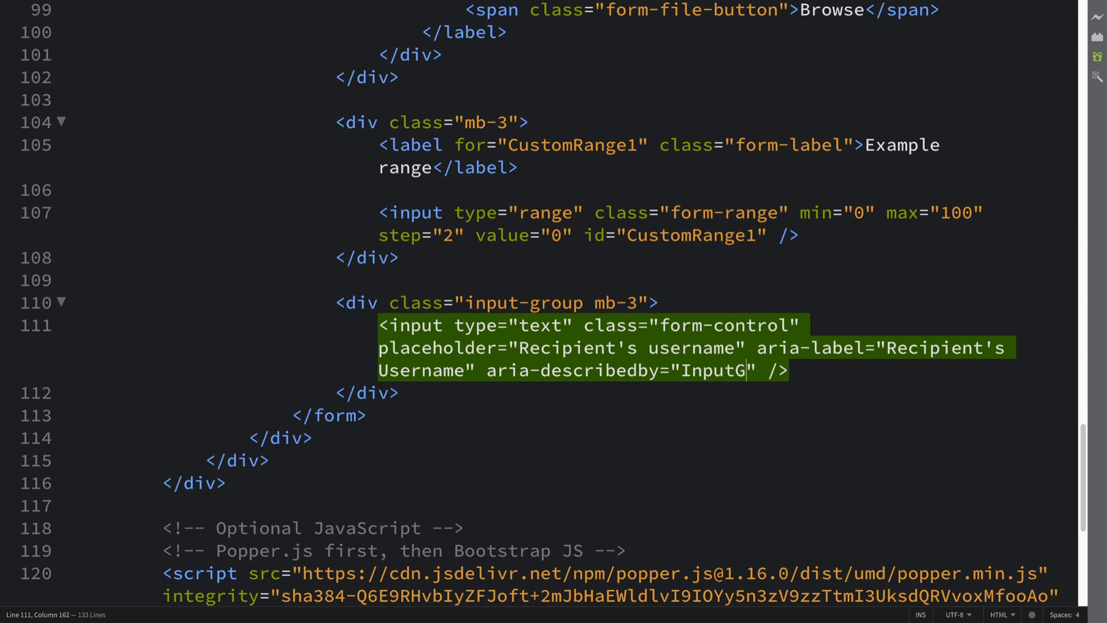
pyautogui.write('roup1')
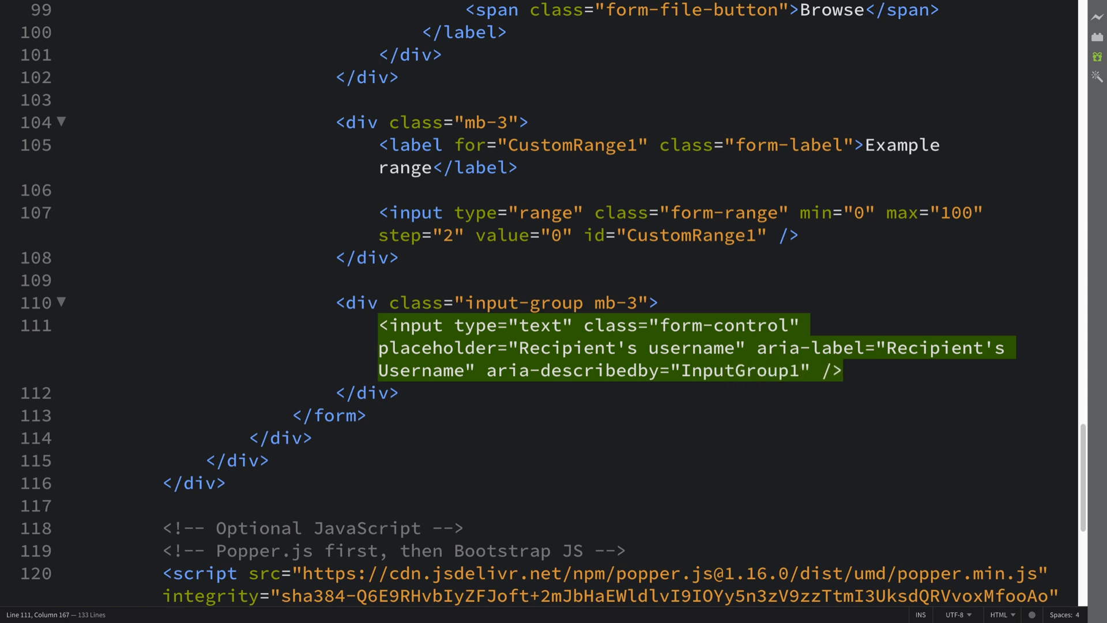
pyautogui.press('End')
pyautogui.press('Return')
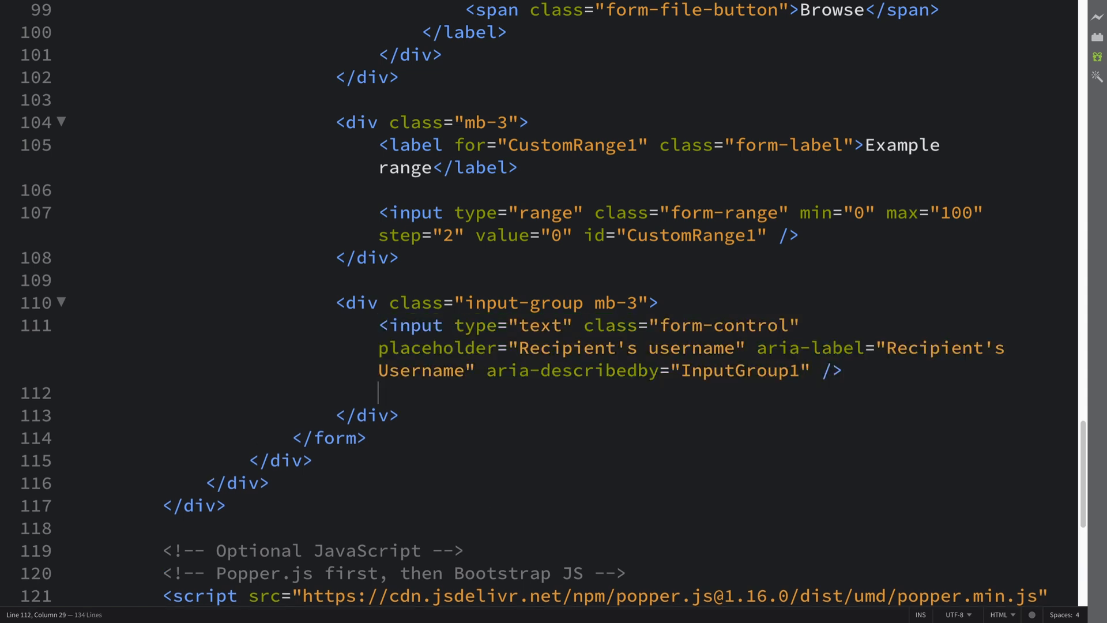
pyautogui.write('<')
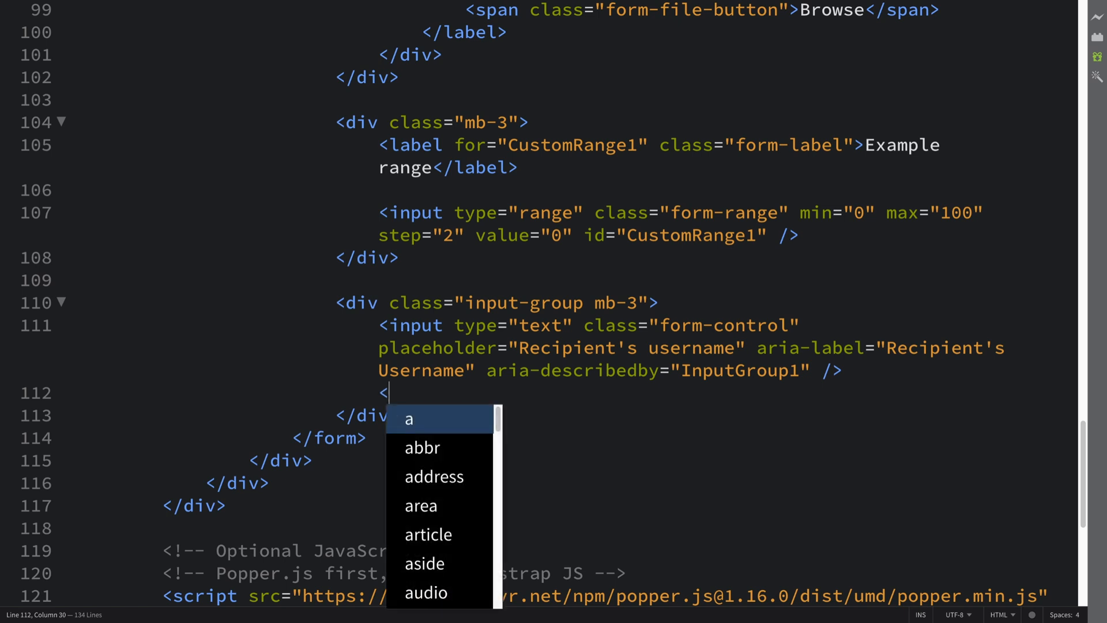
pyautogui.press('BackSpace')
pyautogui.press('Return')
pyautogui.write('<s')
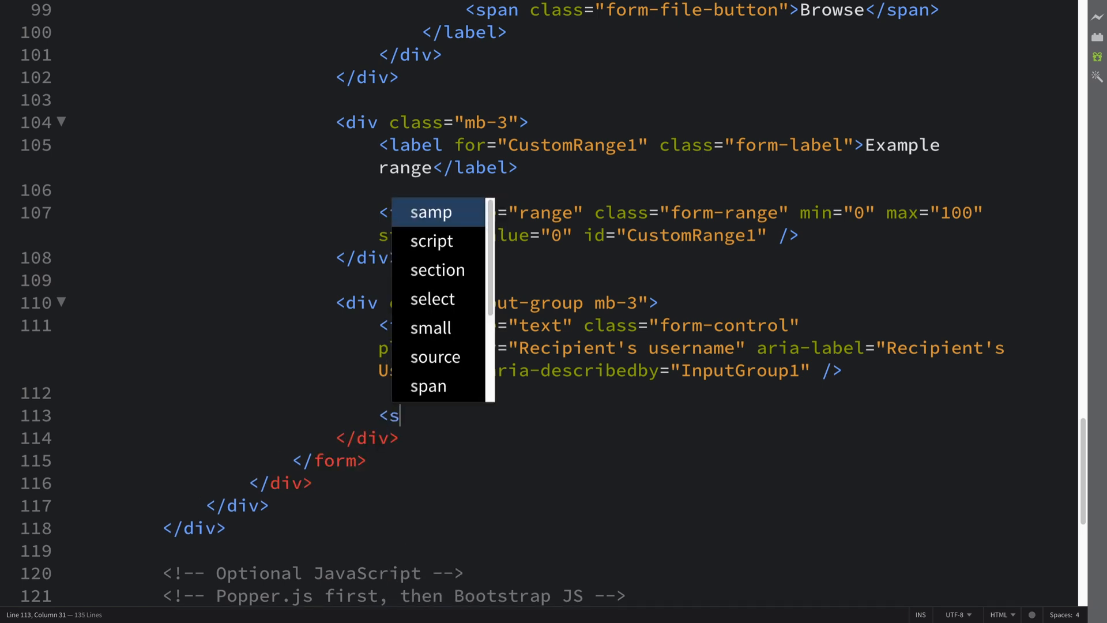
pyautogui.write('pan')
pyautogui.press('Tab')
pyautogui.write('c')
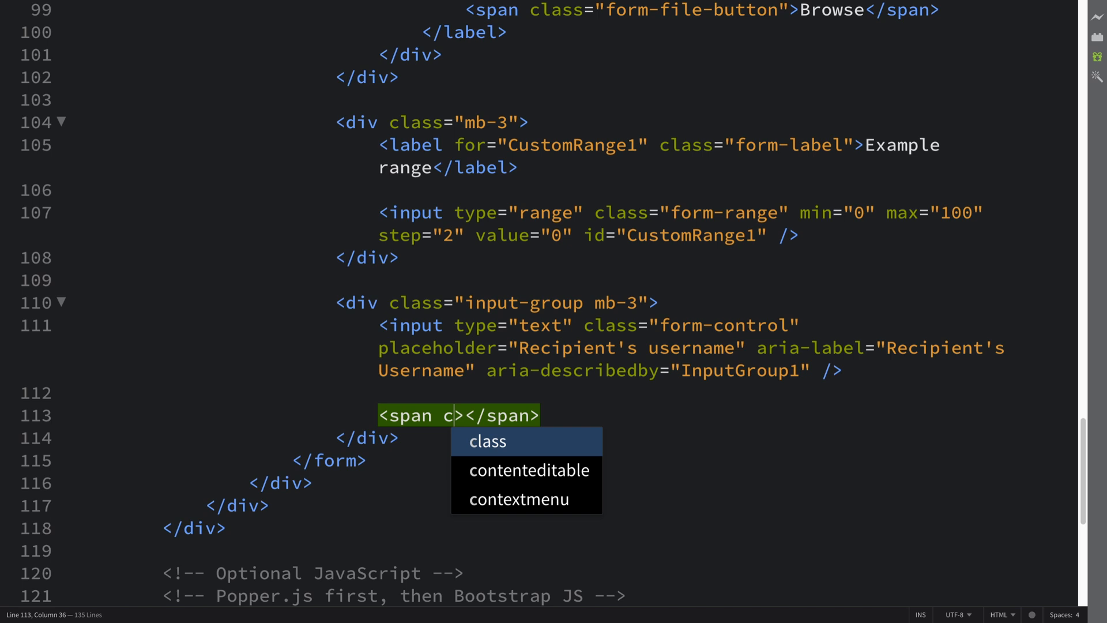
pyautogui.write('lass="inp')
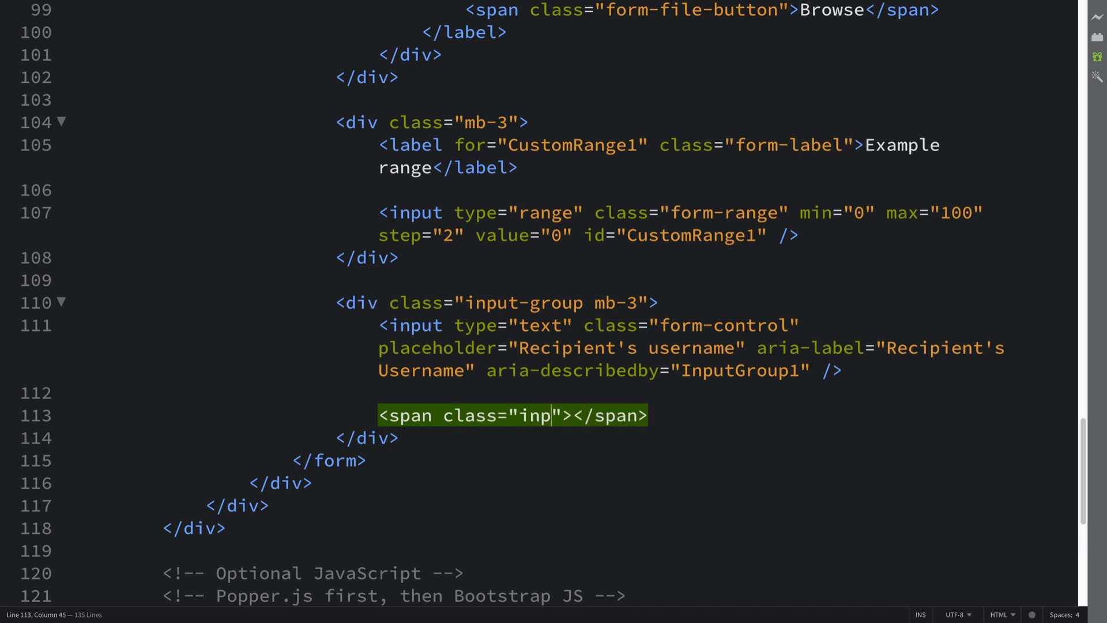
pyautogui.write('ut-group-tex')
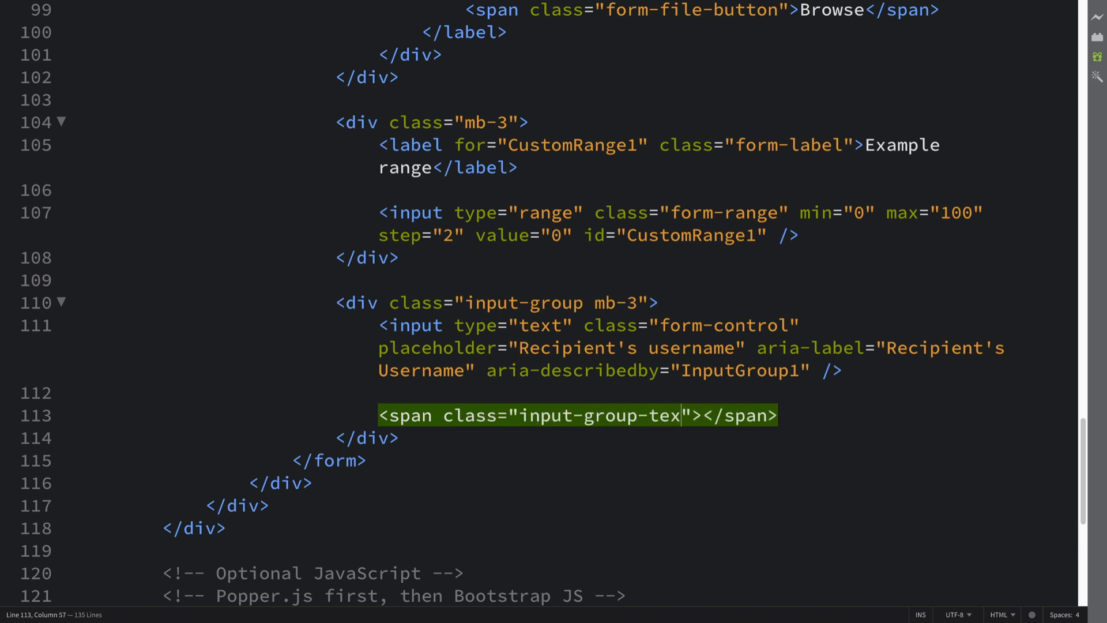
pyautogui.write('t')
pyautogui.press('Right')
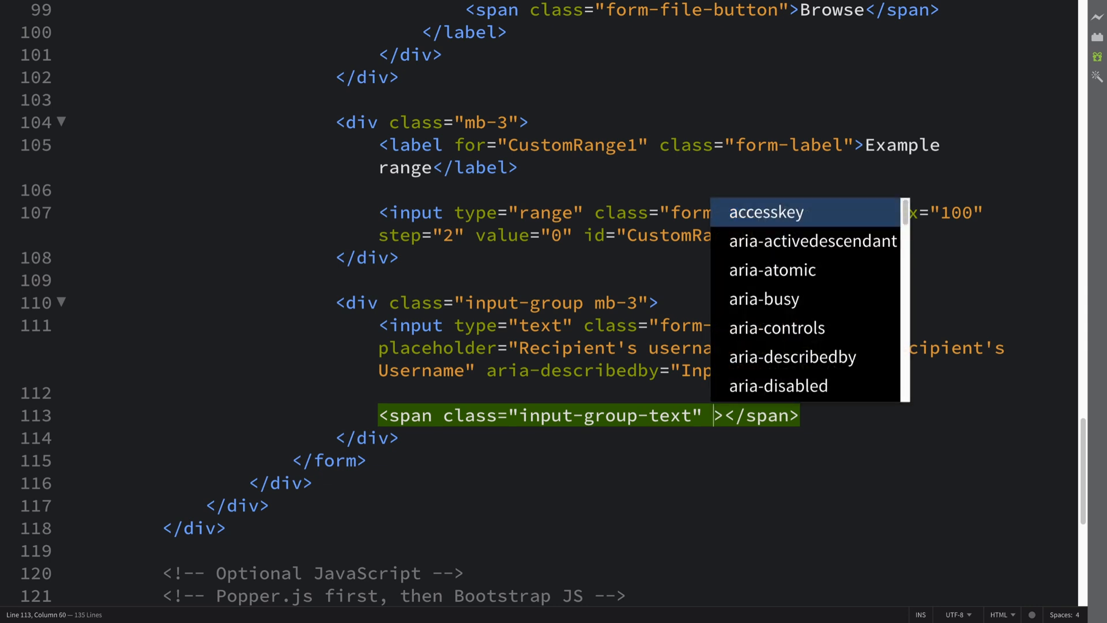
pyautogui.write('id="')
pyautogui.press('Left')
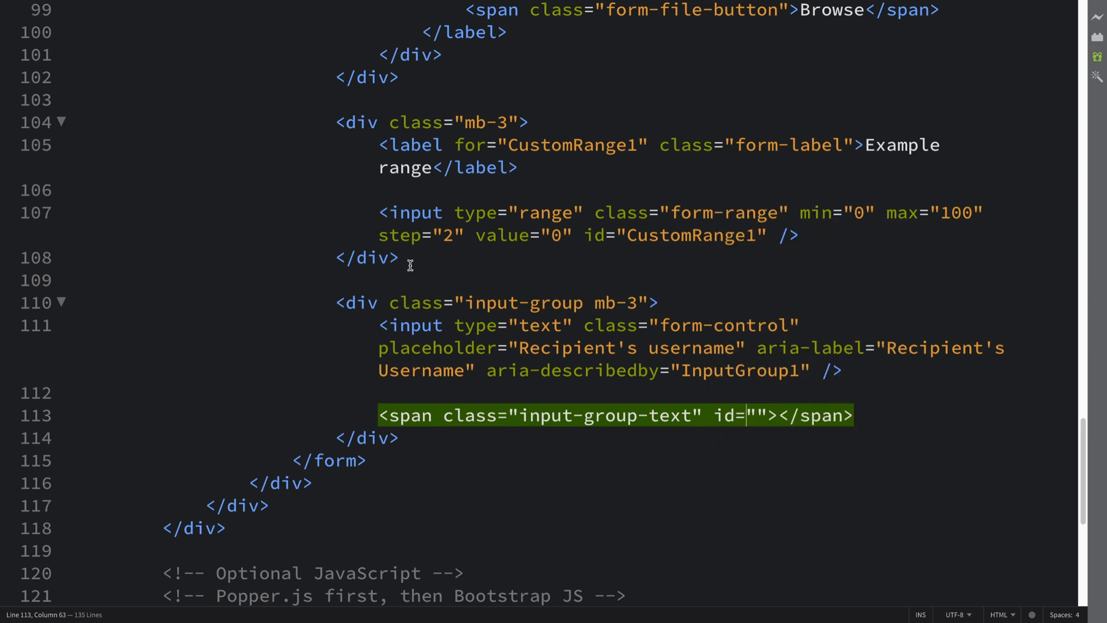
pyautogui.doubleClick(707, 356)
pyautogui.hotkey('ctrl', 'c')
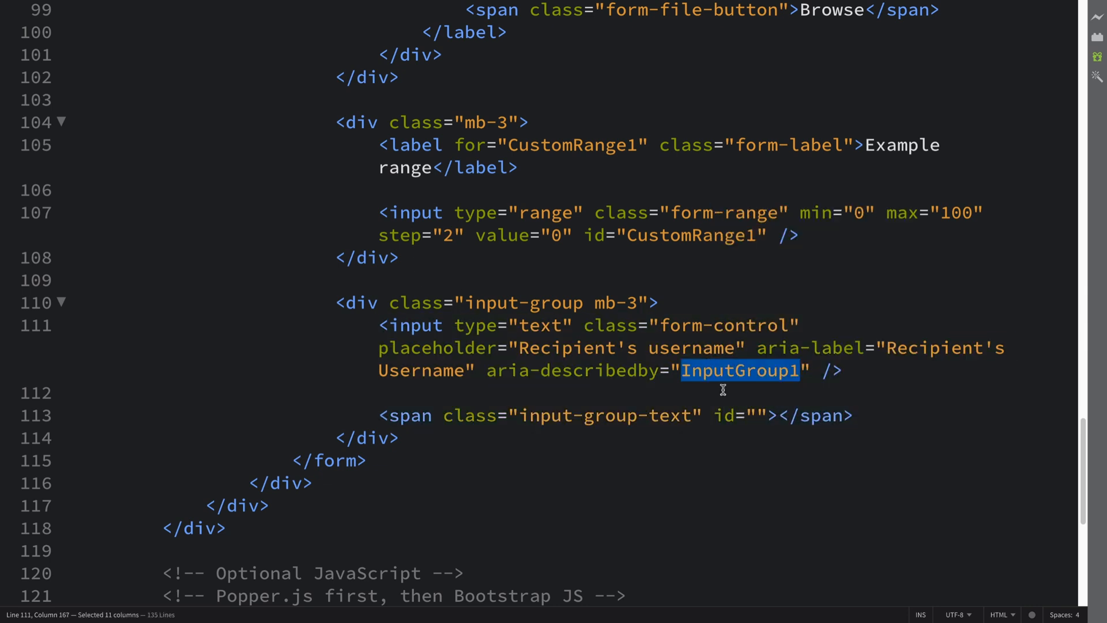
pyautogui.click(759, 417)
pyautogui.hotkey('ctrl', 'v')
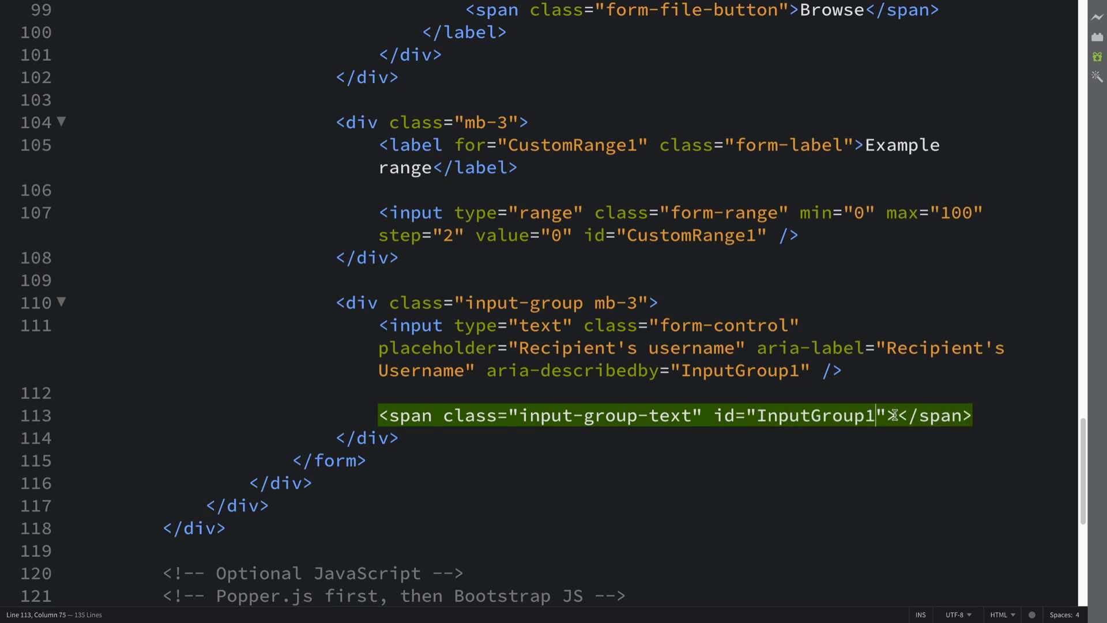
pyautogui.click(896, 416)
pyautogui.write('epicc')
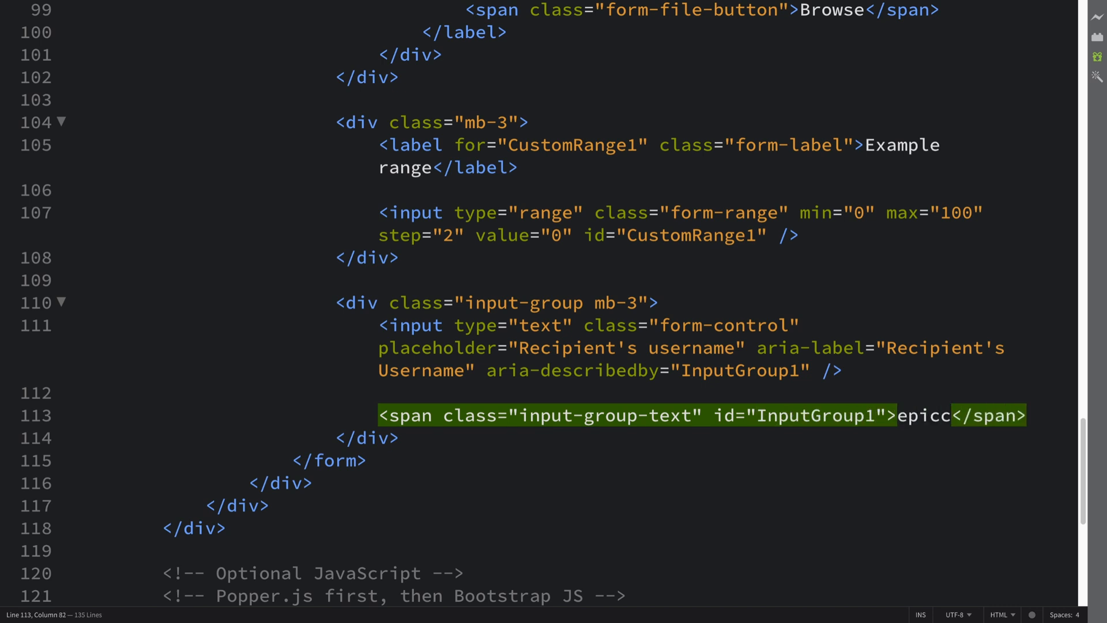
pyautogui.press('BackSpace')
pyautogui.press('BackSpace')
pyautogui.press('BackSpace')
pyautogui.write('@epi')
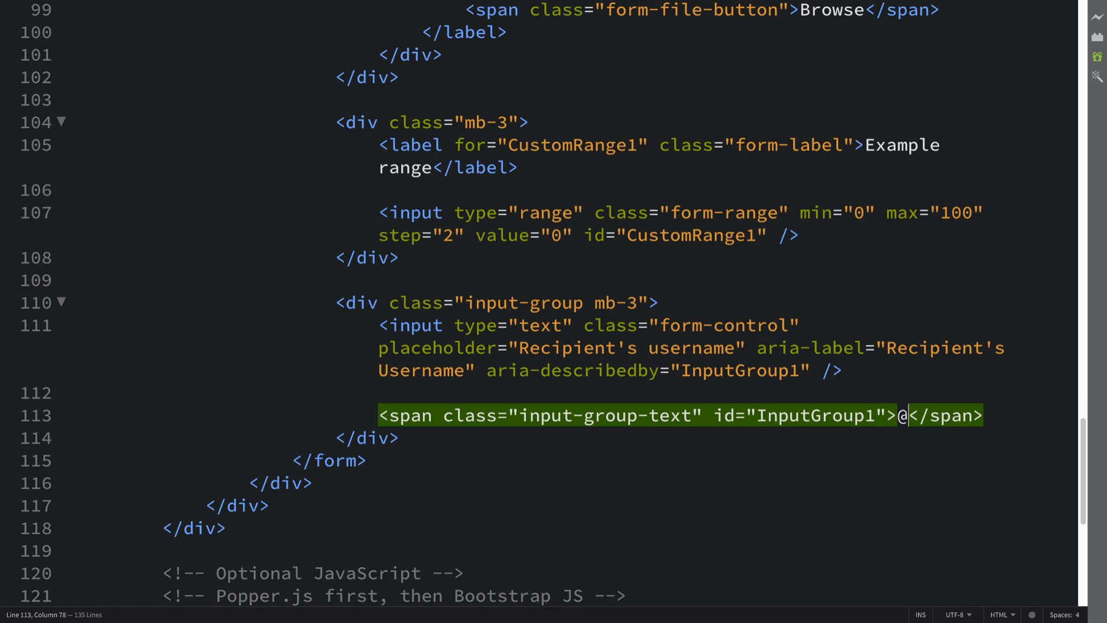
pyautogui.write('cwebsite.')
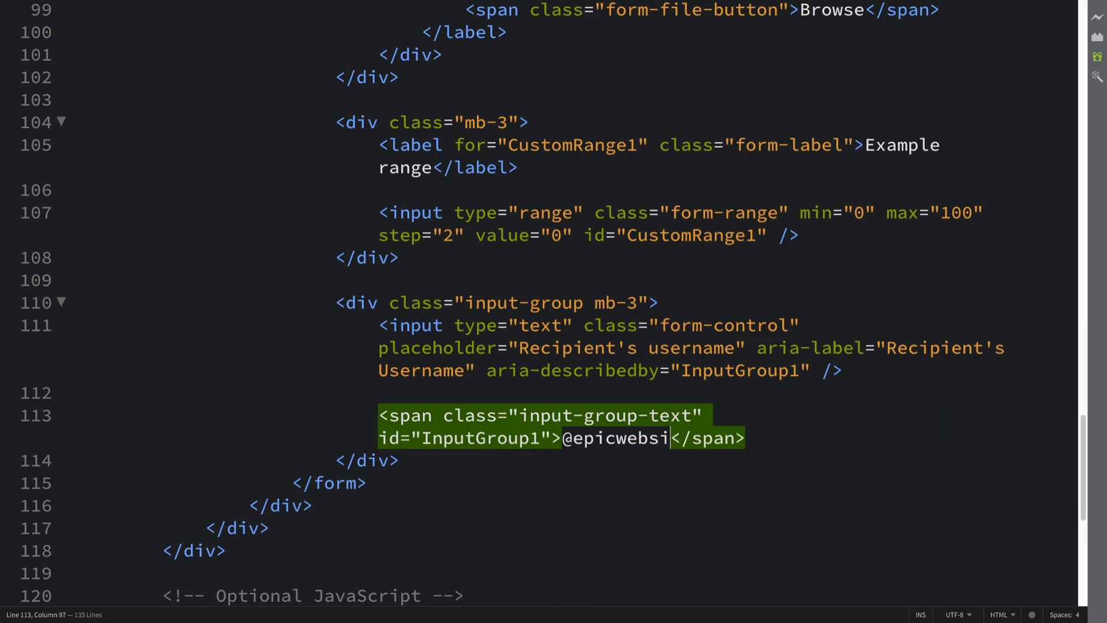
pyautogui.write('com')
pyautogui.press('super+Tab')
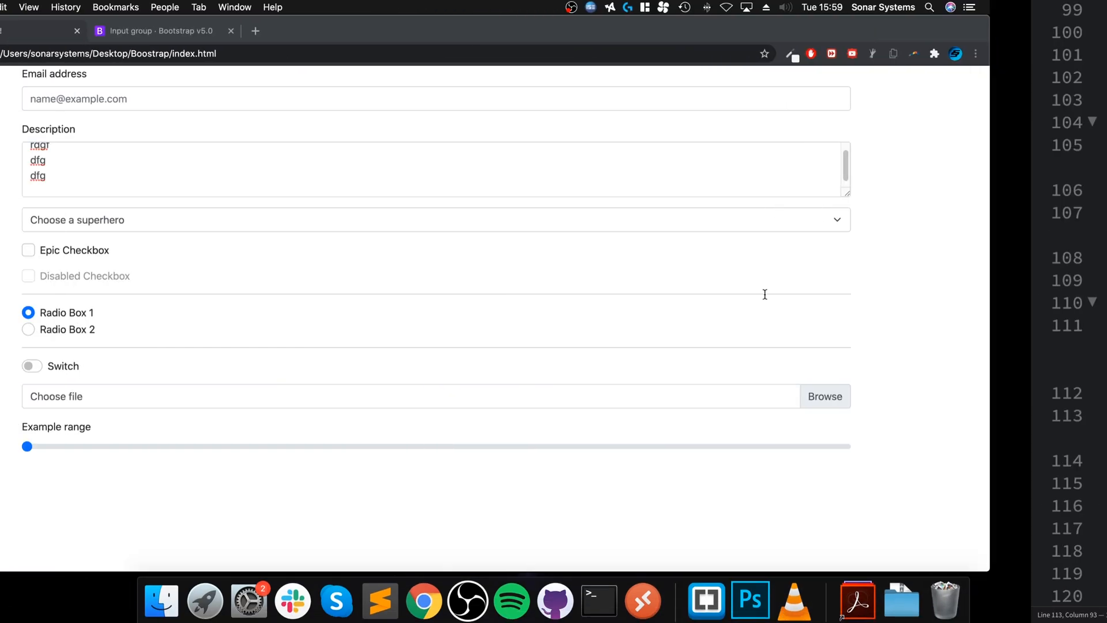
pyautogui.press('super+r')
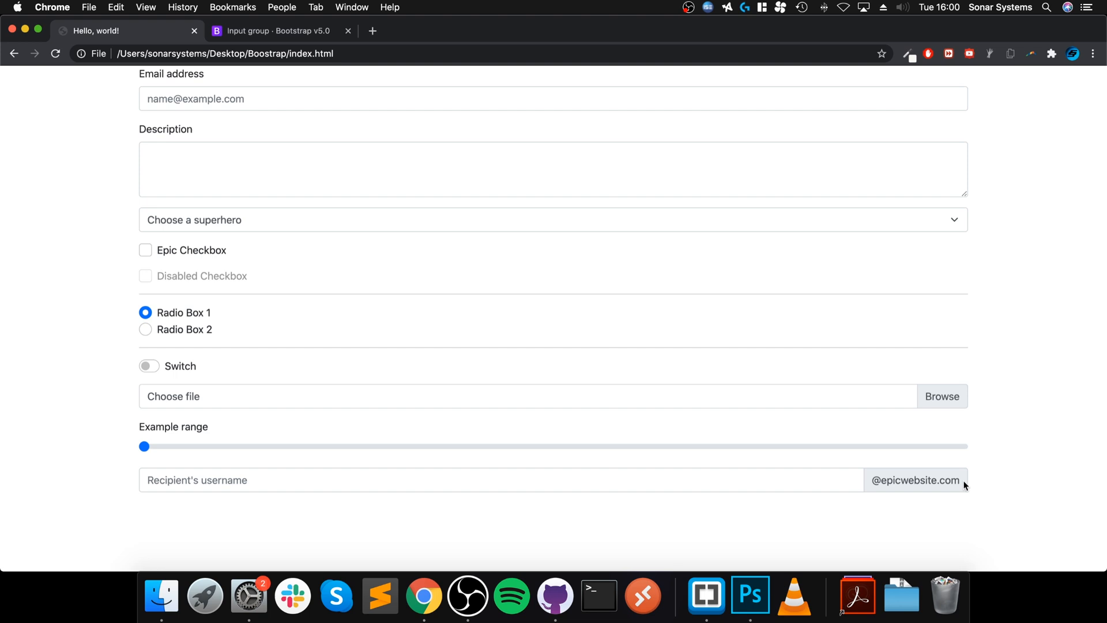
pyautogui.moveTo(961, 480); pyautogui.dragTo(892, 480)
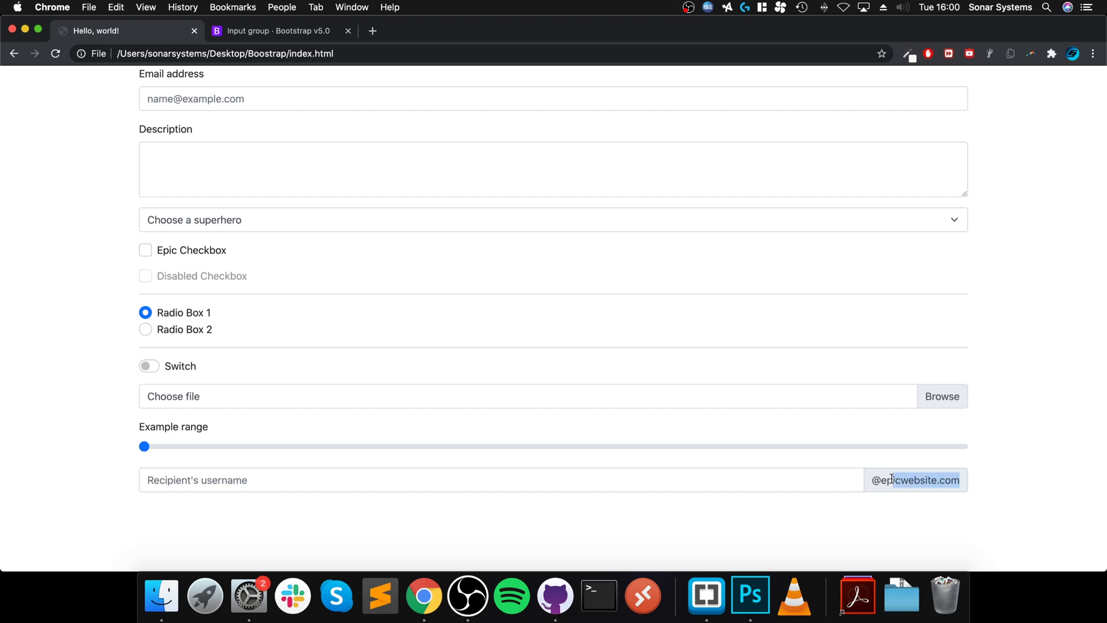
pyautogui.click(772, 479)
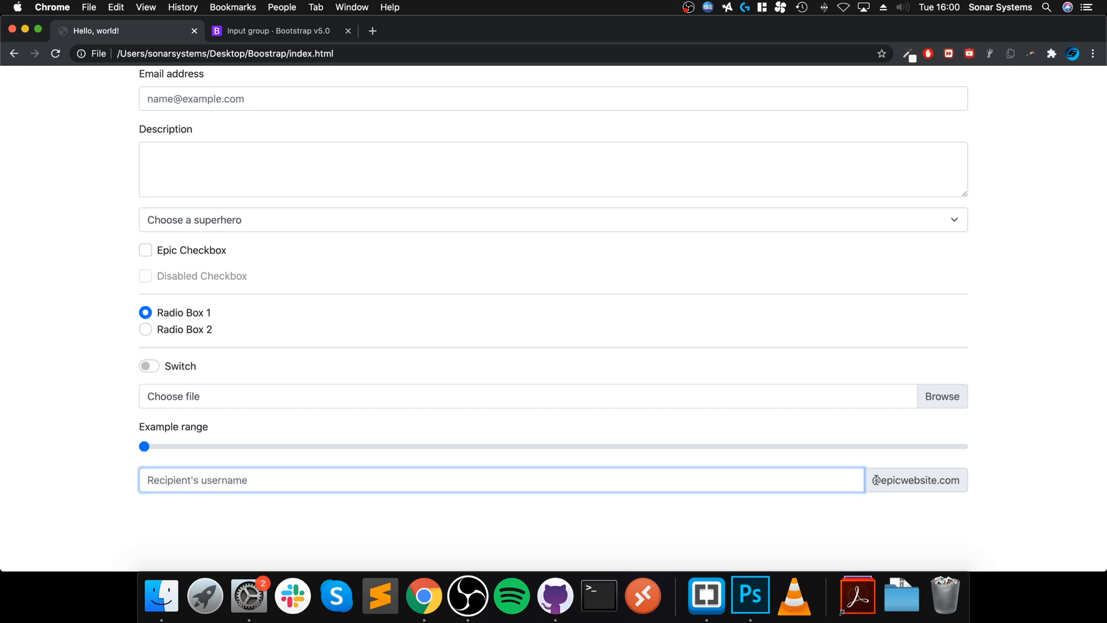
pyautogui.moveTo(871, 482); pyautogui.dragTo(999, 491)
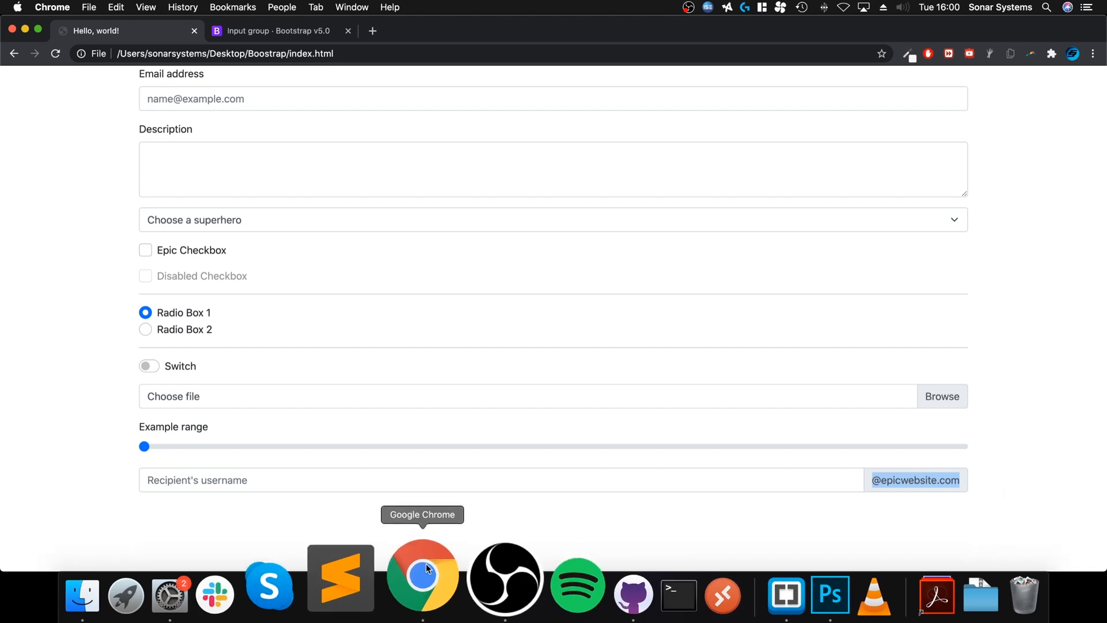
pyautogui.click(383, 489)
pyautogui.write('fr')
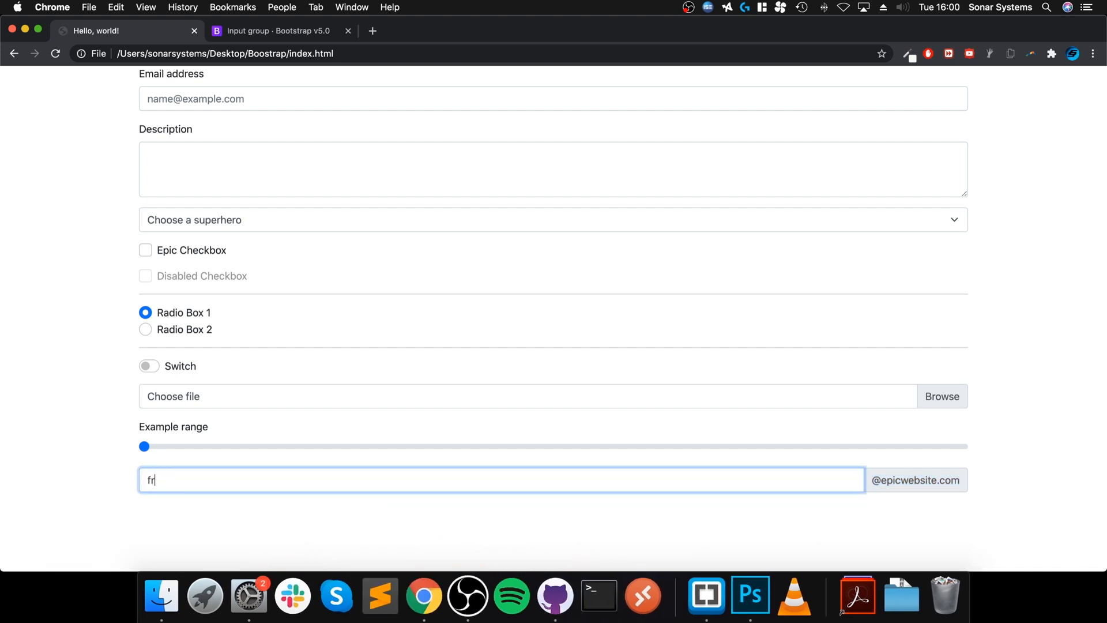
pyautogui.write('ahaan')
# Try the Username, dollar amount, textarea and Wrapping example fields on the Input group docs page
pyautogui.click(277, 31)
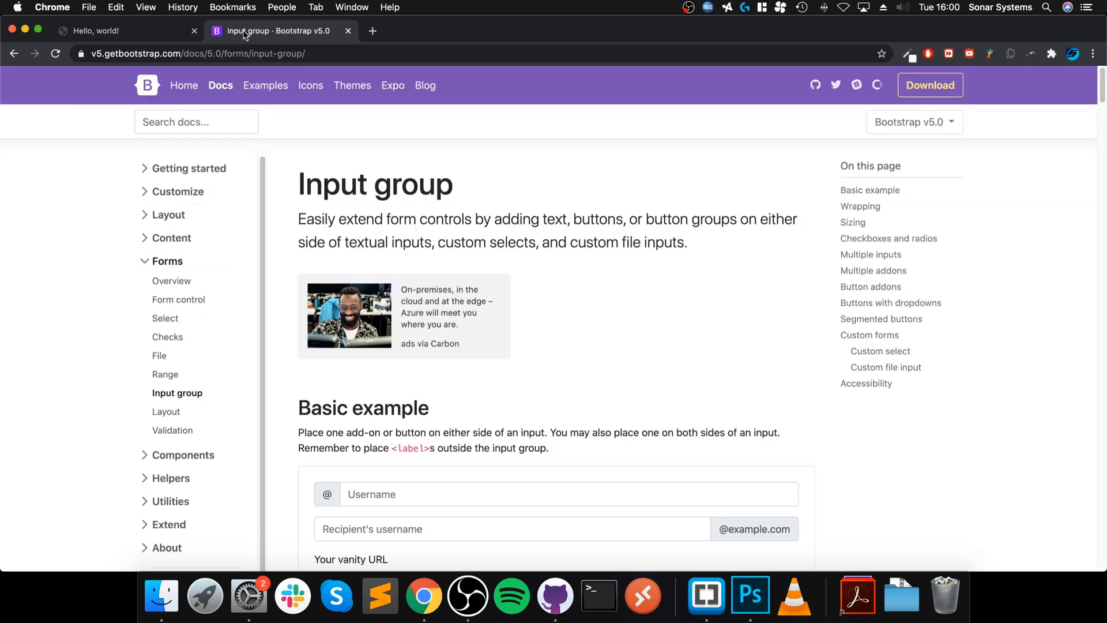
pyautogui.scroll(-3, 554, 346)
pyautogui.scroll(-3, 553, 389)
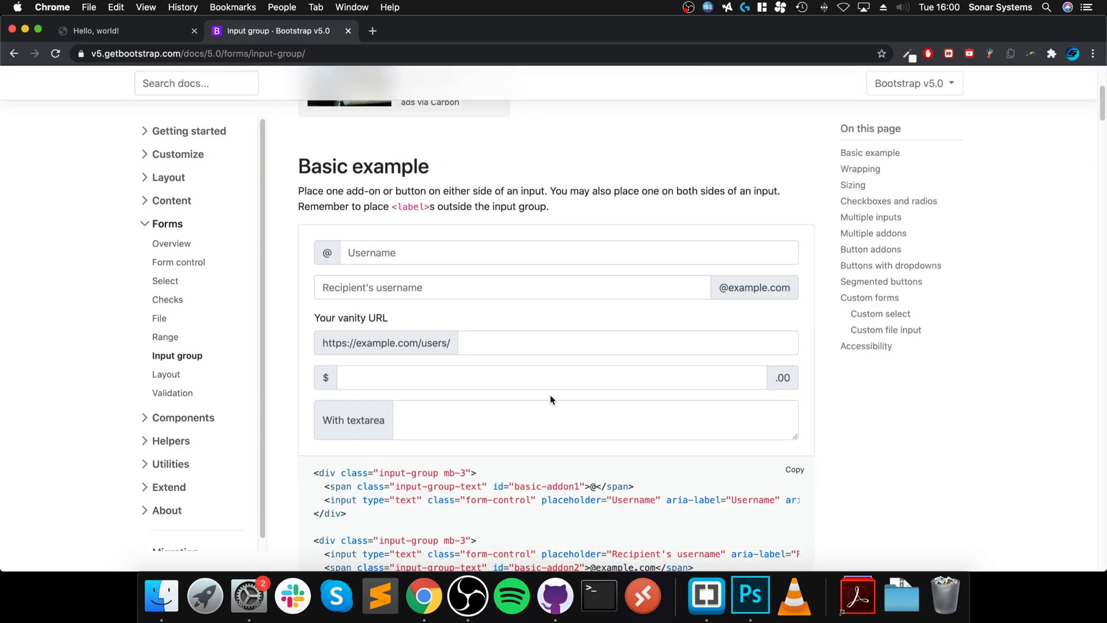
pyautogui.click(497, 252)
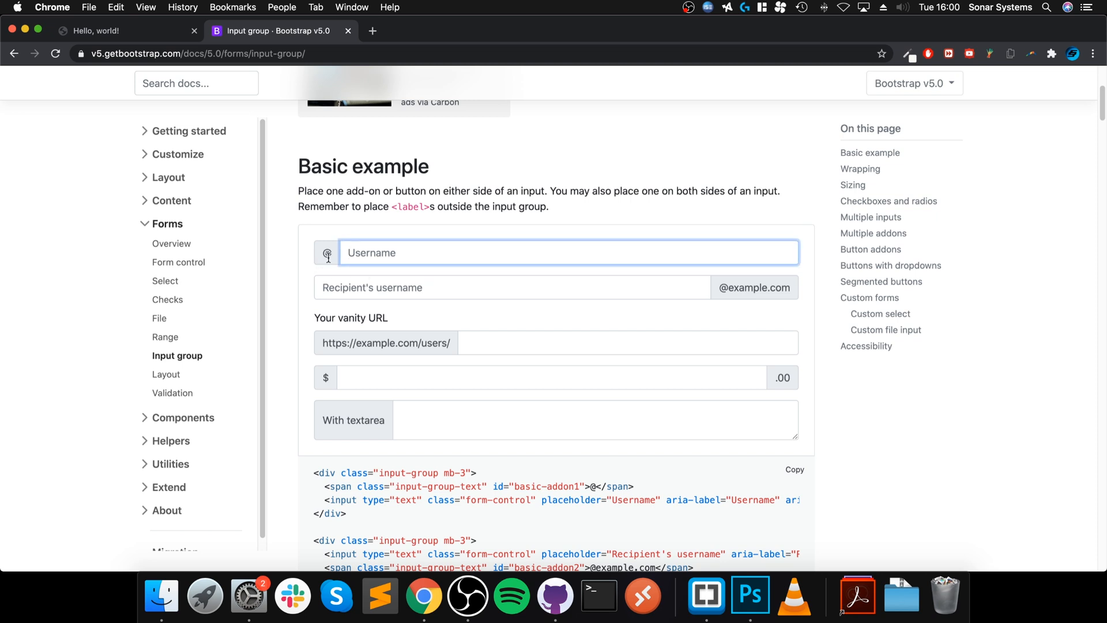
pyautogui.click(562, 378)
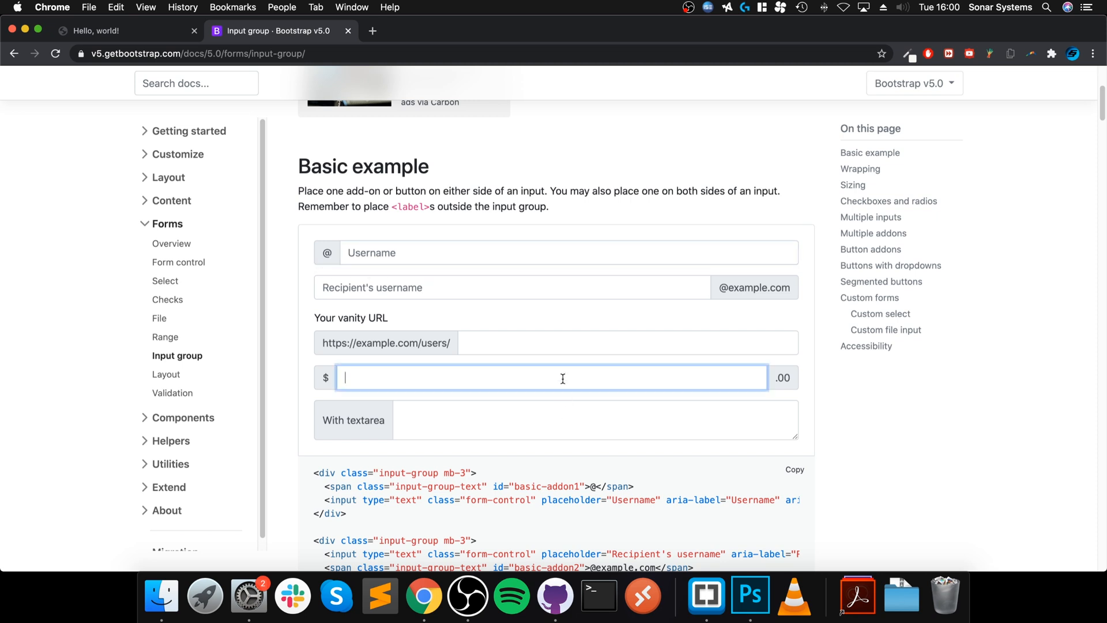
pyautogui.write('afkdfkasfkafk')
pyautogui.click(663, 420)
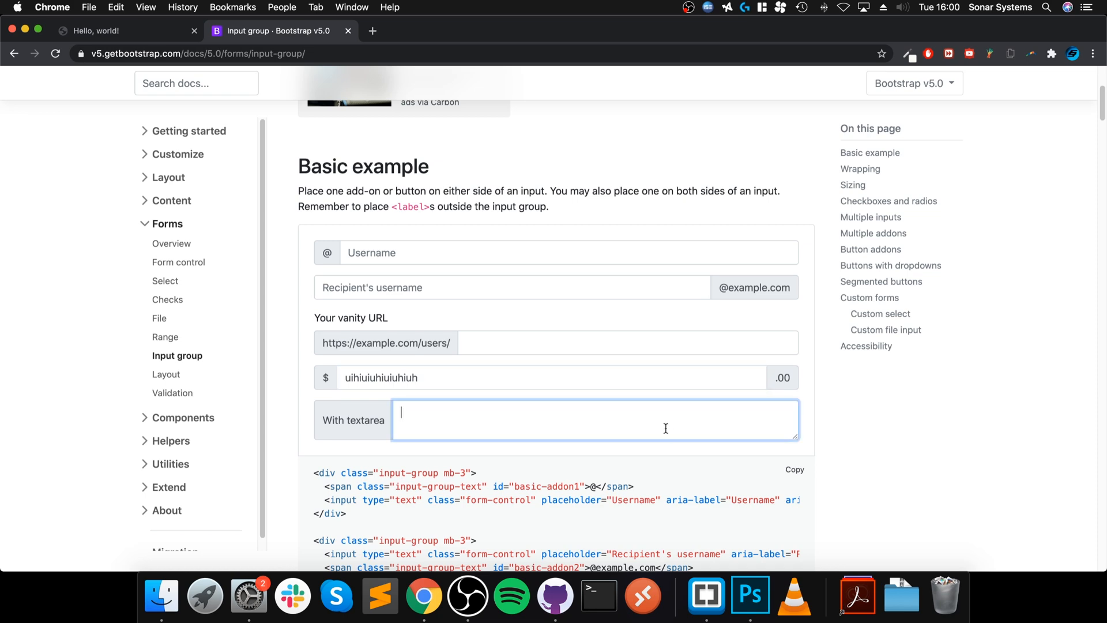
pyautogui.scroll(-5, 665, 429)
pyautogui.scroll(-5, 666, 428)
pyautogui.scroll(3, 665, 428)
pyautogui.scroll(3, 381, 231)
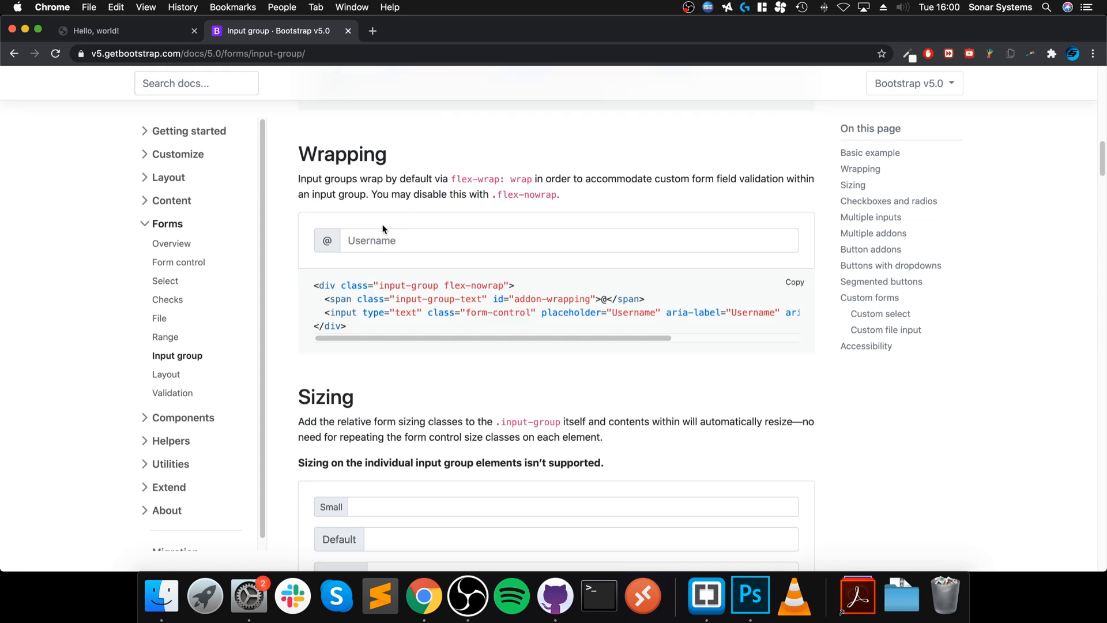
pyautogui.click(380, 239)
pyautogui.scroll(-8, 380, 240)
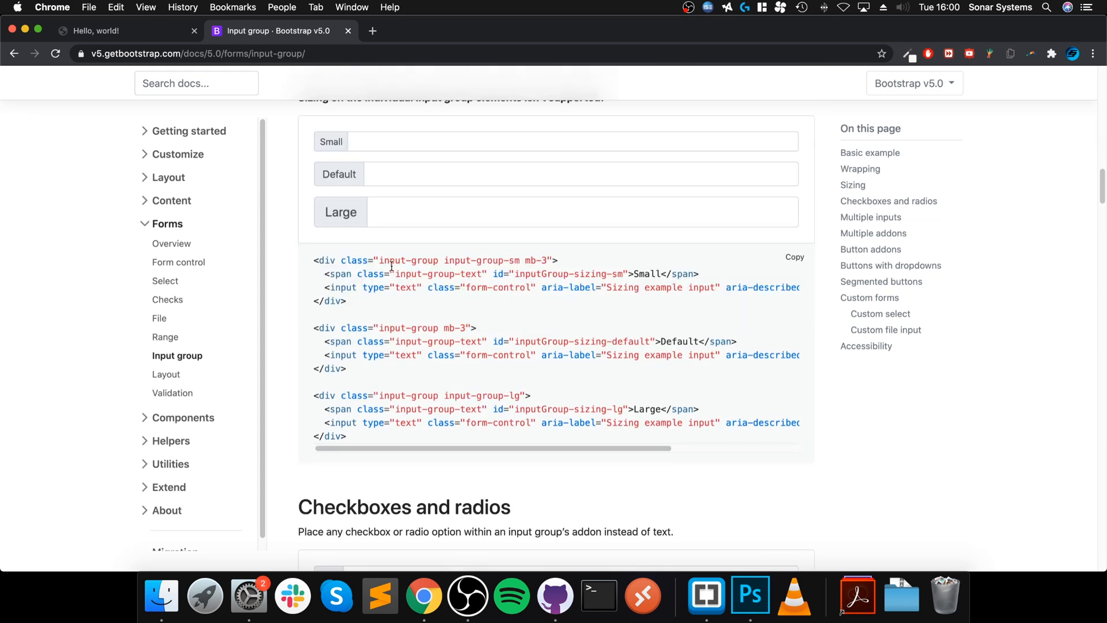
pyautogui.scroll(4, 385, 243)
pyautogui.scroll(-5, 386, 239)
pyautogui.scroll(1, 300, 260)
pyautogui.scroll(4, 411, 256)
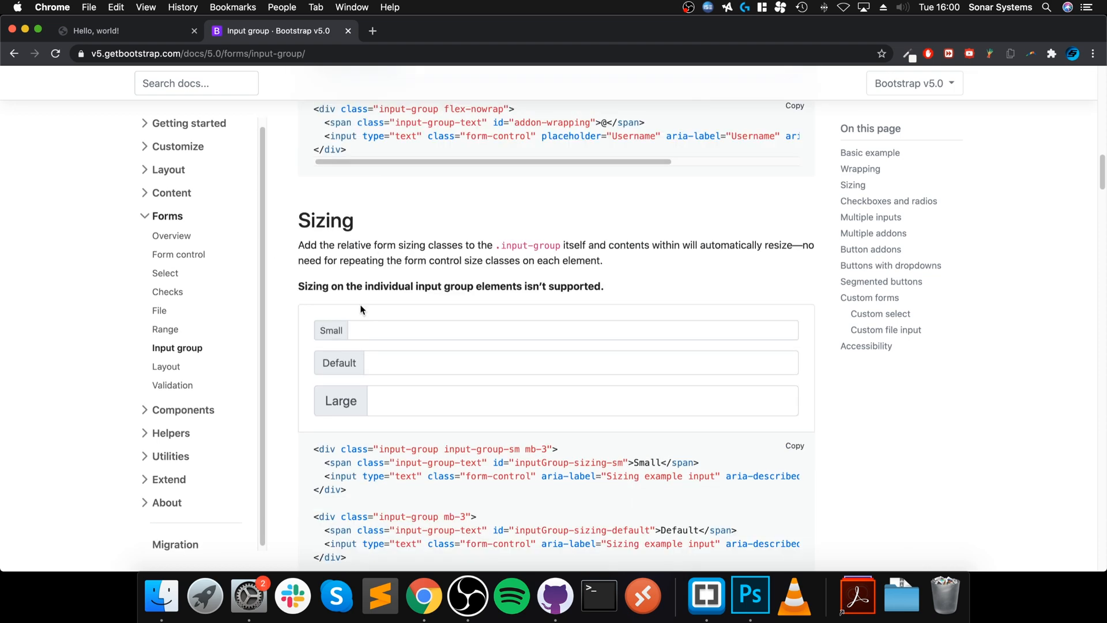
pyautogui.scroll(-4, 406, 431)
# Toggle the checkbox and radio addons, then fill first and last name in the Multiple inputs example
pyautogui.click(328, 382)
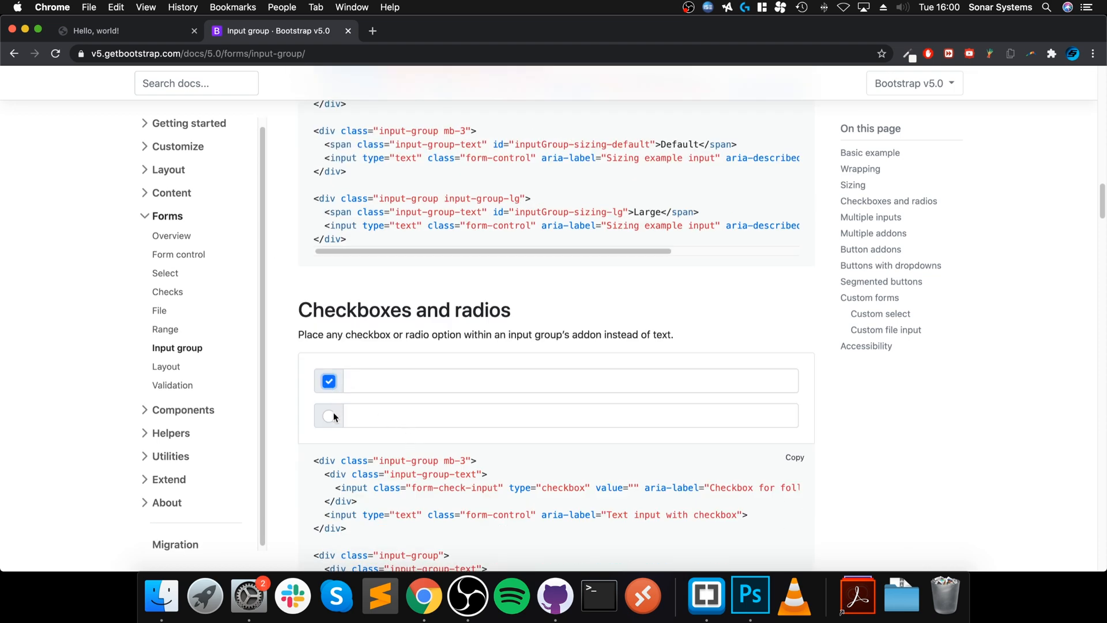
pyautogui.click(329, 416)
pyautogui.click(328, 383)
pyautogui.scroll(-5, 330, 385)
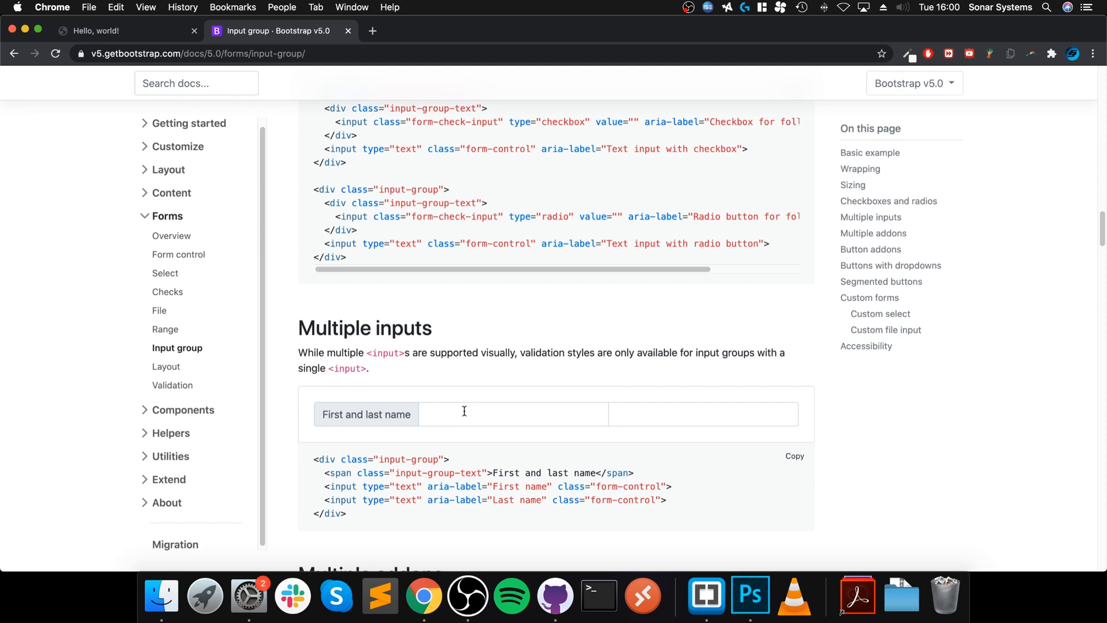
pyautogui.click(433, 411)
pyautogui.scroll(-3, 435, 417)
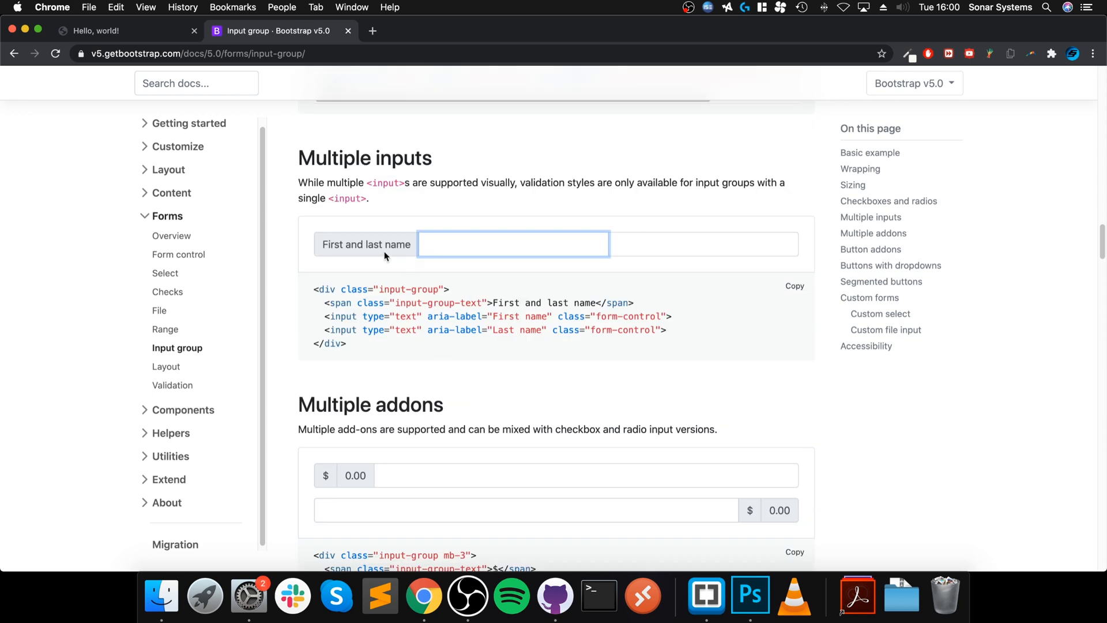
pyautogui.click(692, 245)
pyautogui.click(537, 245)
pyautogui.scroll(-4, 510, 390)
pyautogui.scroll(4, 407, 331)
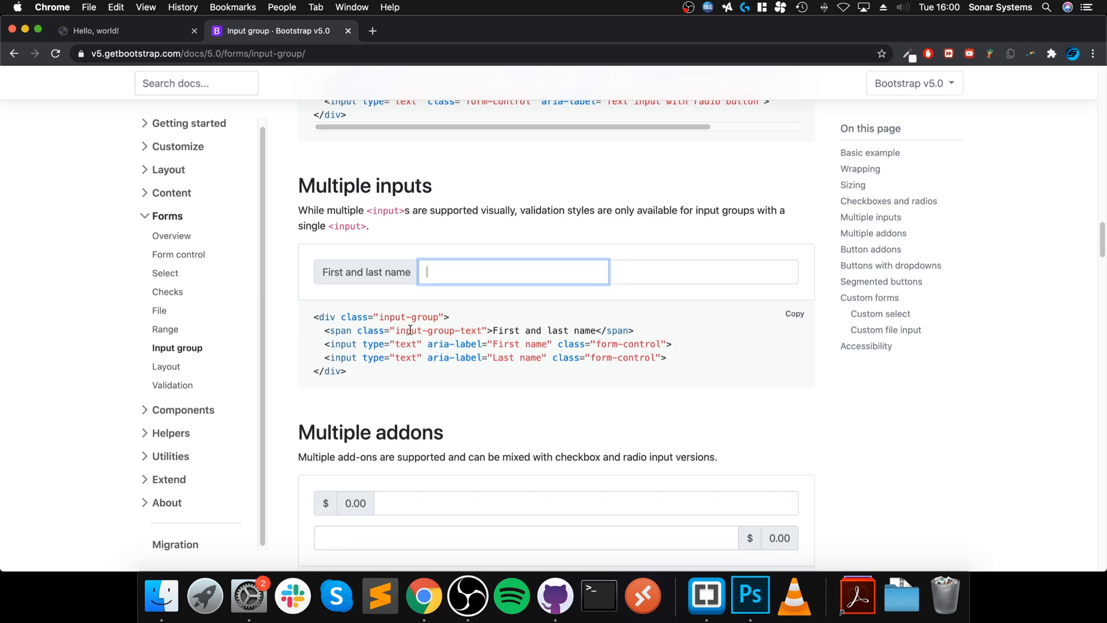
pyautogui.press('Tab')
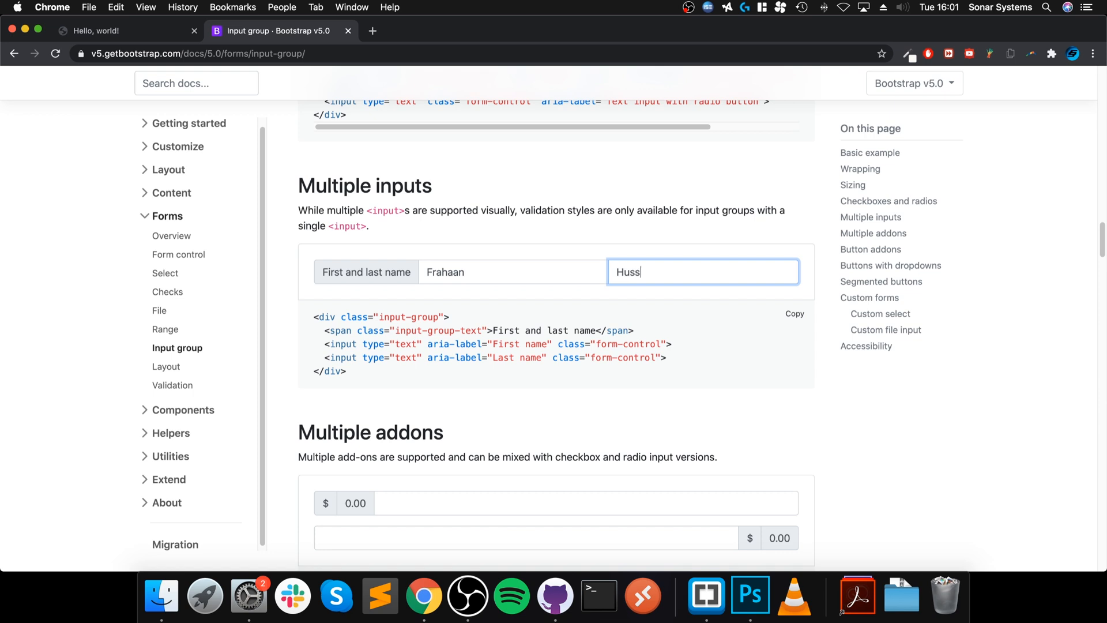
pyautogui.click(518, 275)
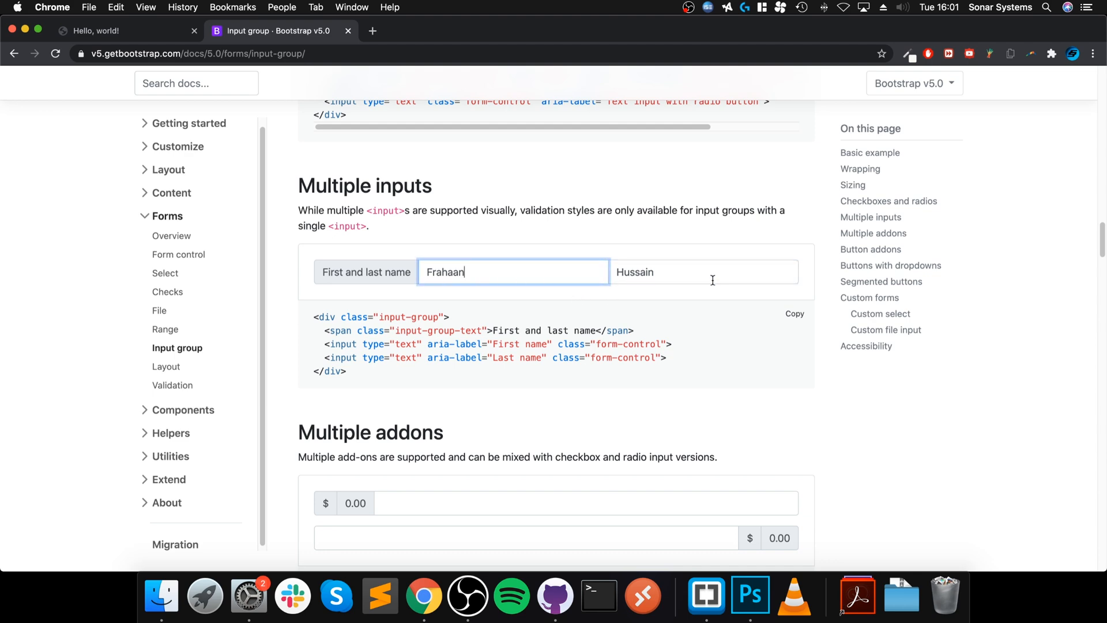
pyautogui.scroll(-5, 447, 299)
pyautogui.scroll(3, 537, 415)
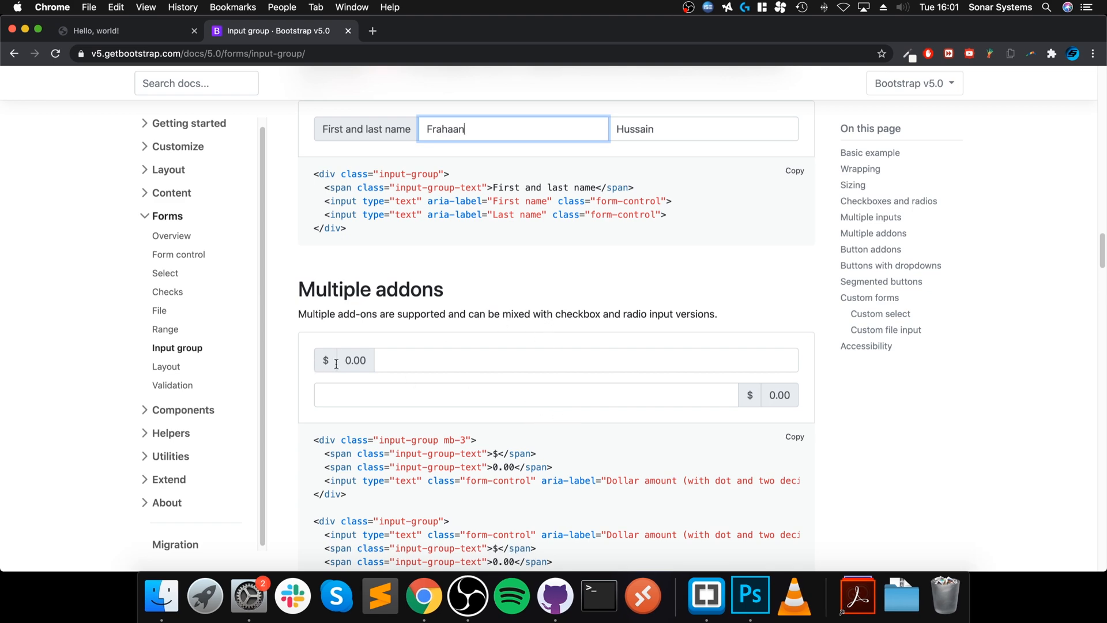
pyautogui.scroll(-5, 569, 417)
pyautogui.scroll(3, 567, 371)
pyautogui.moveTo(373, 337); pyautogui.dragTo(554, 368)
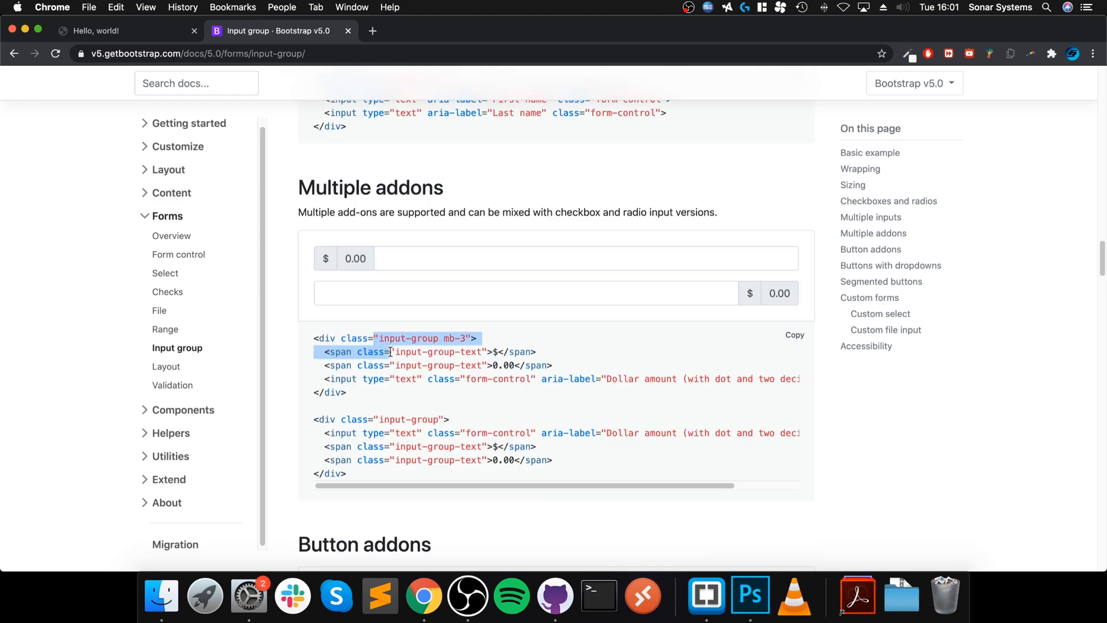
pyautogui.scroll(-5, 574, 367)
pyautogui.scroll(-10, 586, 398)
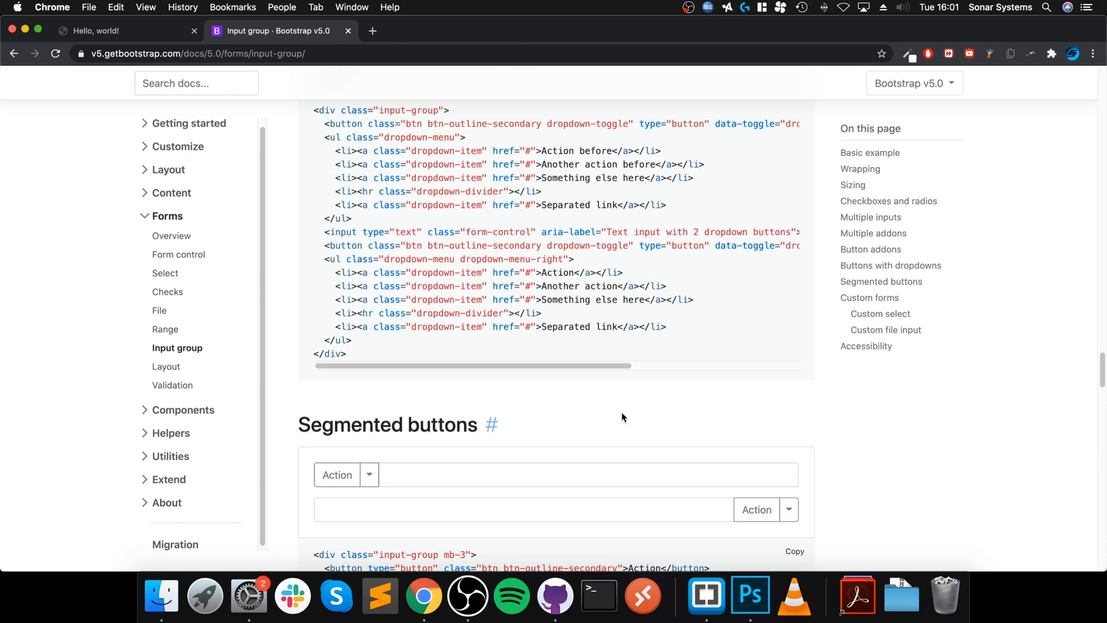
pyautogui.scroll(-8, 622, 417)
pyautogui.scroll(-8, 632, 400)
pyautogui.scroll(-6, 633, 400)
pyautogui.scroll(-4, 635, 407)
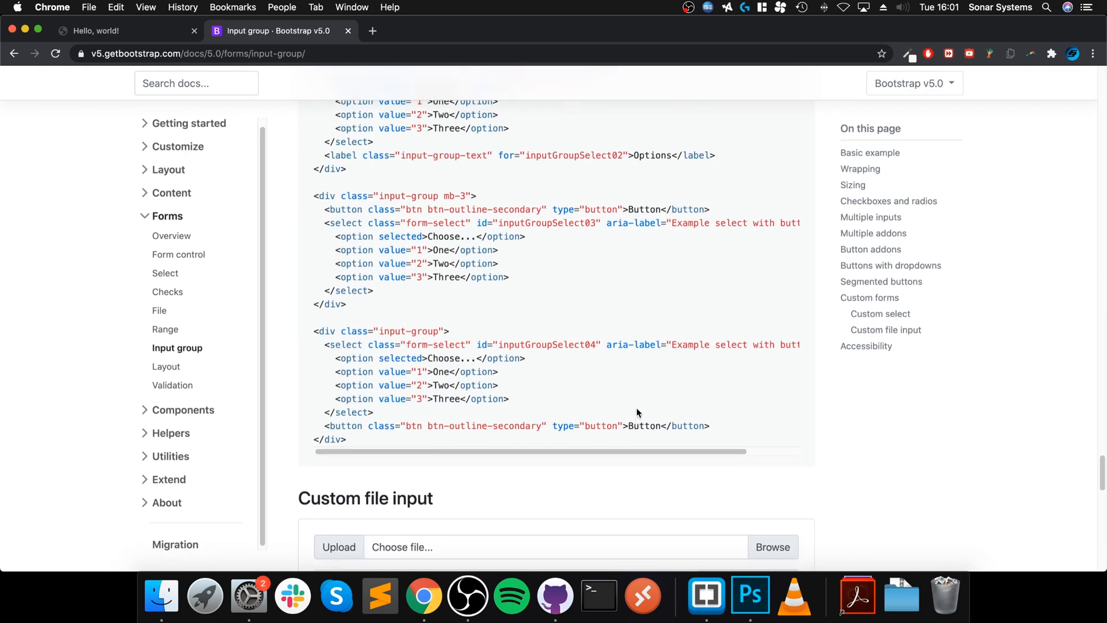
pyautogui.scroll(8, 637, 412)
pyautogui.scroll(-15, 628, 400)
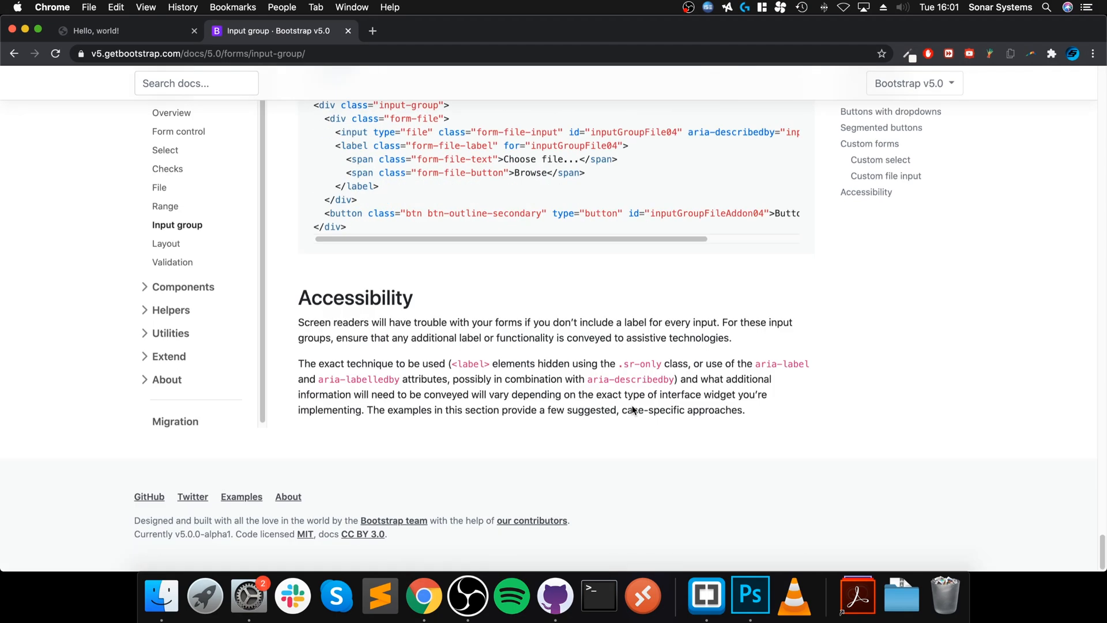
pyautogui.scroll(20, 632, 406)
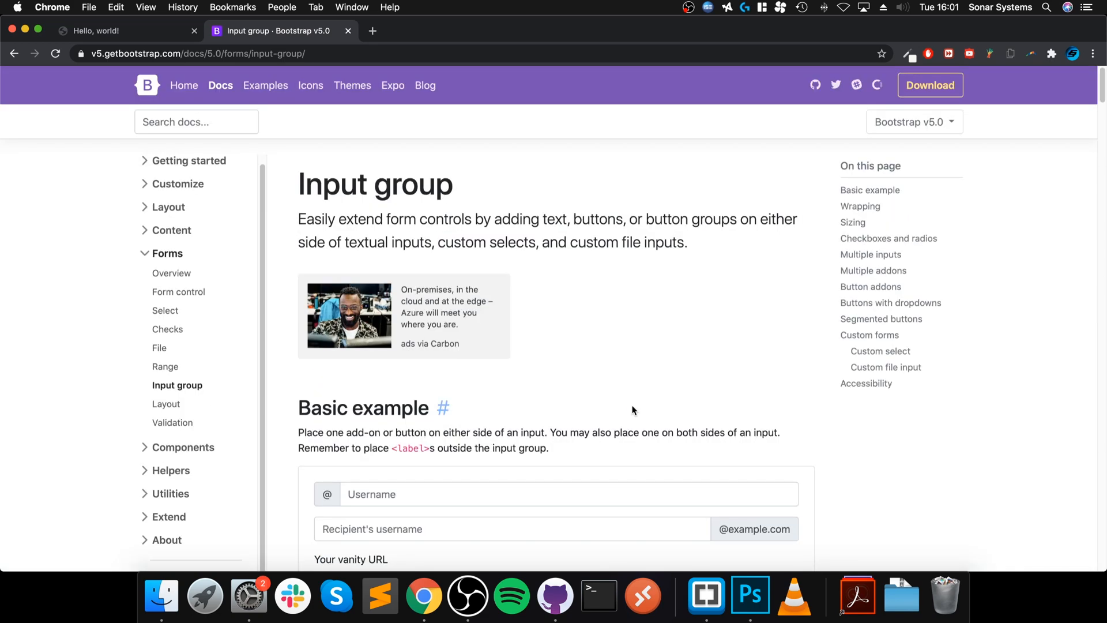